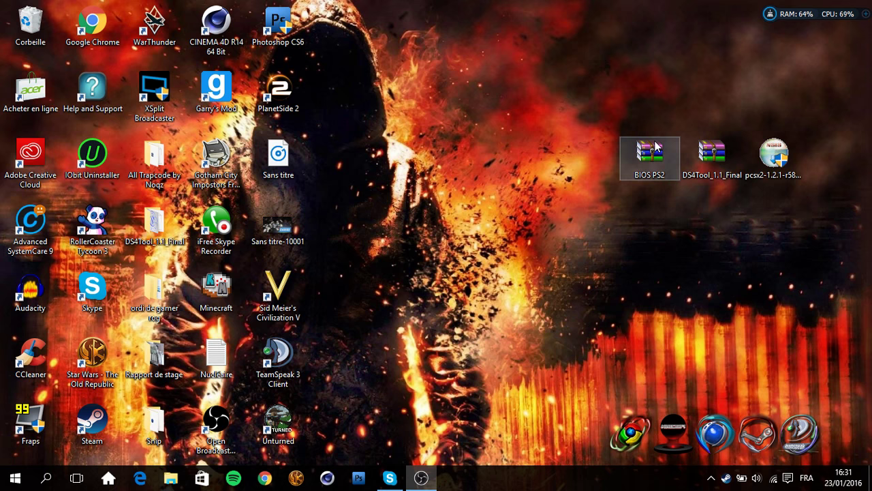
{"action": "left_click", "coordinate": [484, 229]}
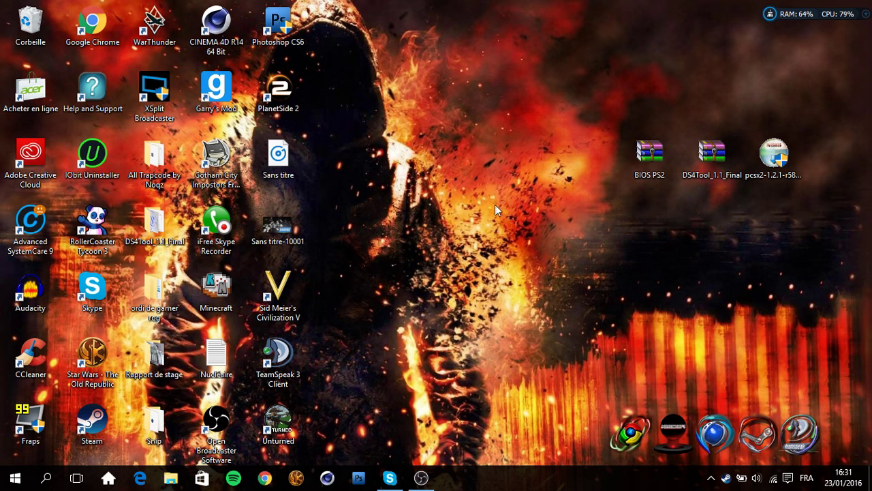
{"action": "left_click_drag", "start_coordinate": [576, 267], "coordinate": [838, 124]}
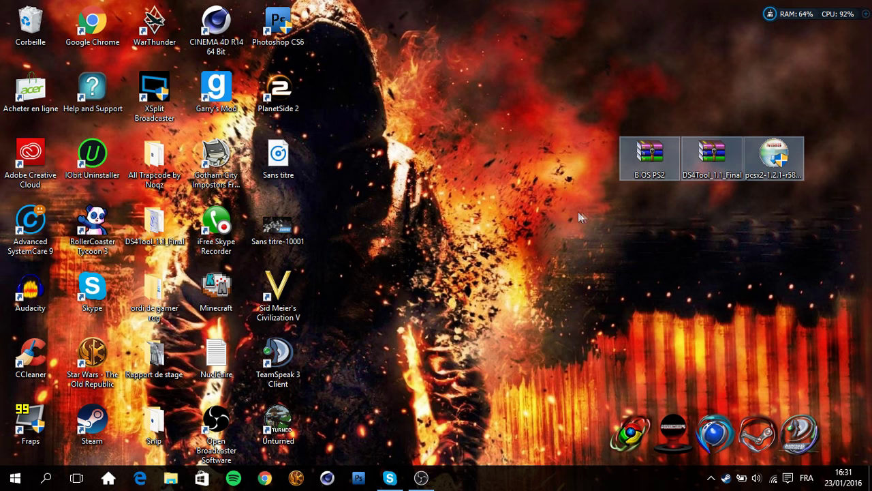
{"action": "left_click", "coordinate": [602, 248]}
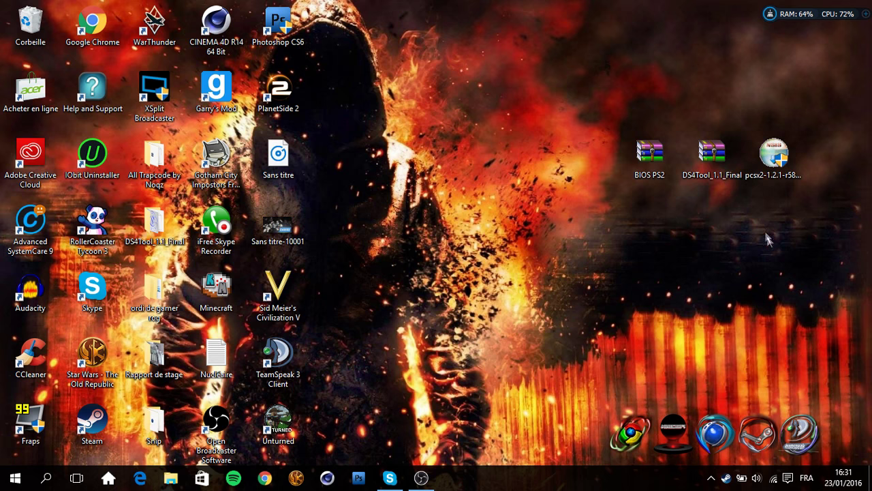
{"action": "left_click", "coordinate": [773, 179]}
{"action": "left_click_drag", "start_coordinate": [541, 271], "coordinate": [870, 101]}
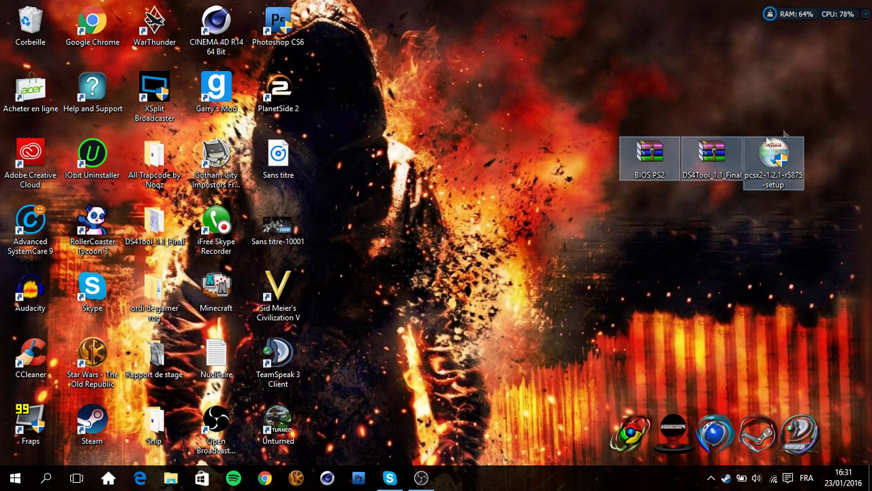
{"action": "left_click", "coordinate": [771, 253]}
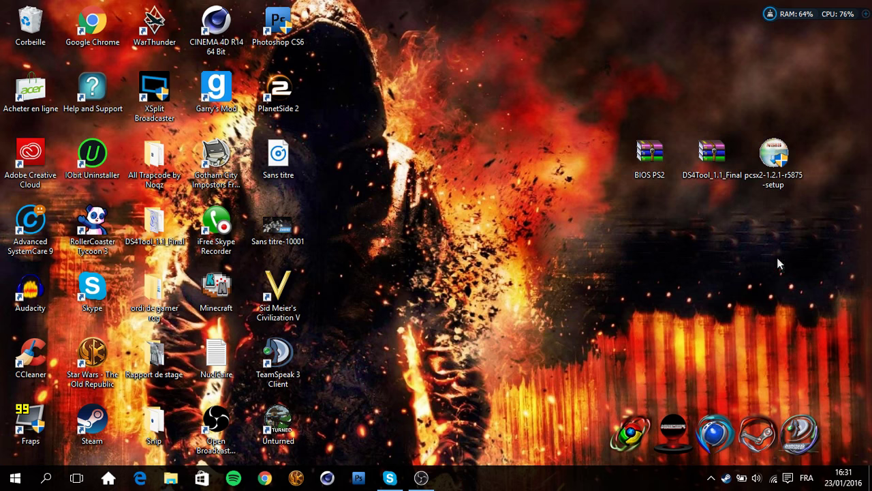
{"action": "mouse_move", "coordinate": [789, 160]}
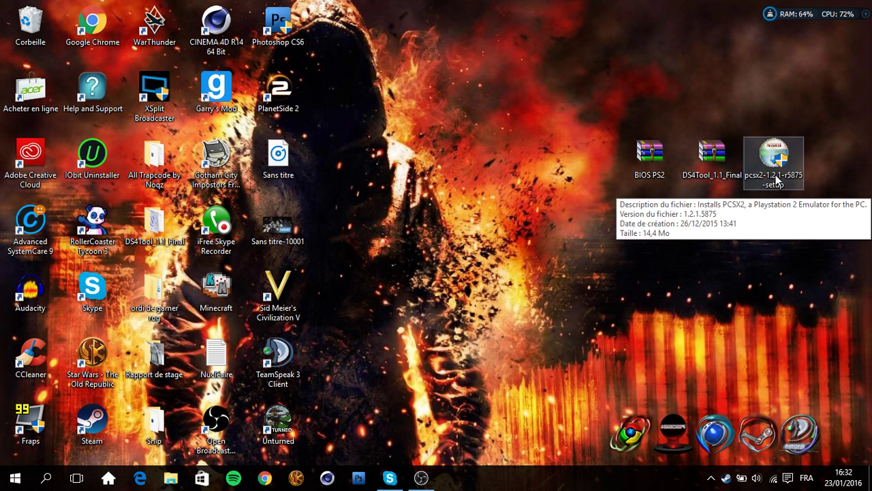
{"action": "left_click_drag", "start_coordinate": [742, 113], "coordinate": [677, 236]}
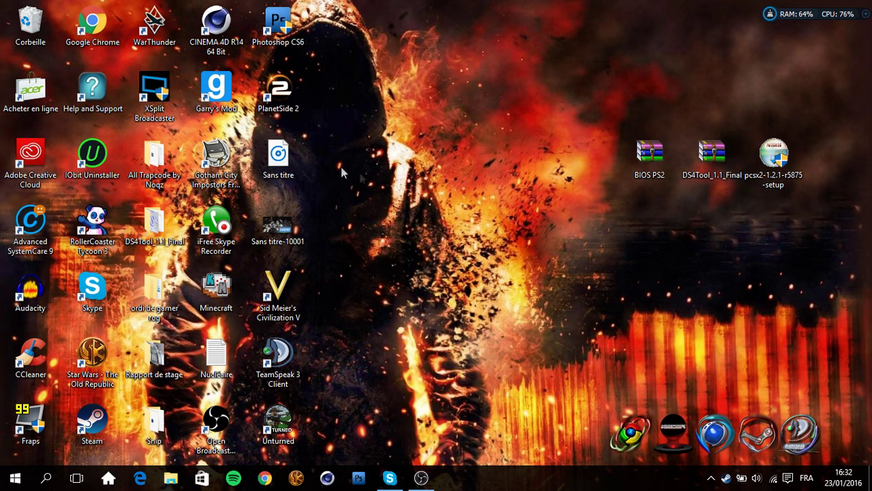
Step: Start the PCSX2 1.2.1 setup with its default components and decline both AVG options under Custom Installation
{"action": "left_click", "coordinate": [779, 175]}
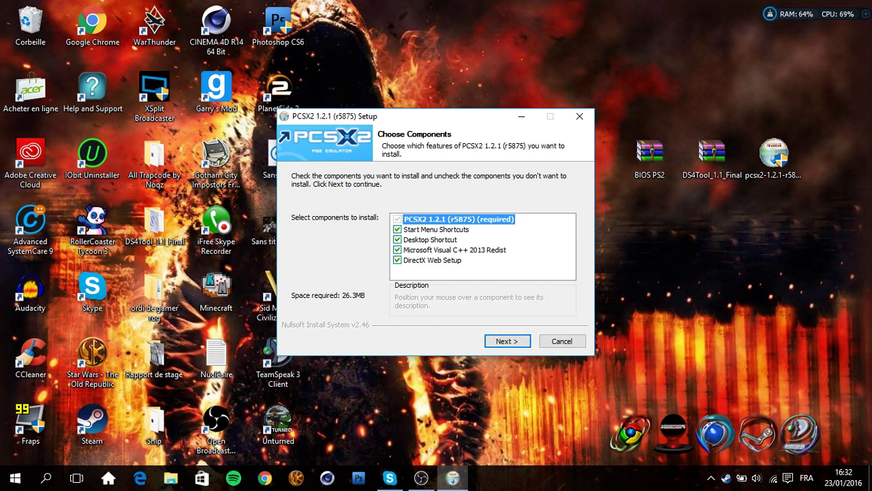
{"action": "left_click", "coordinate": [507, 341]}
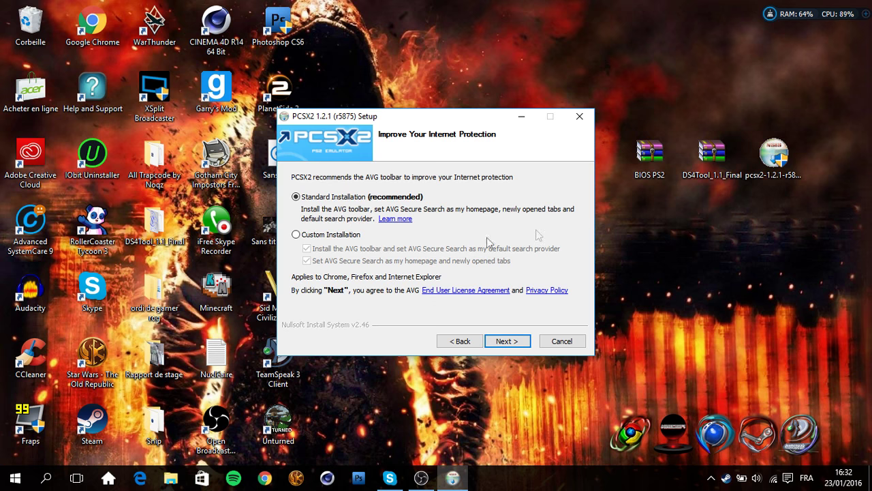
{"action": "left_click", "coordinate": [315, 237]}
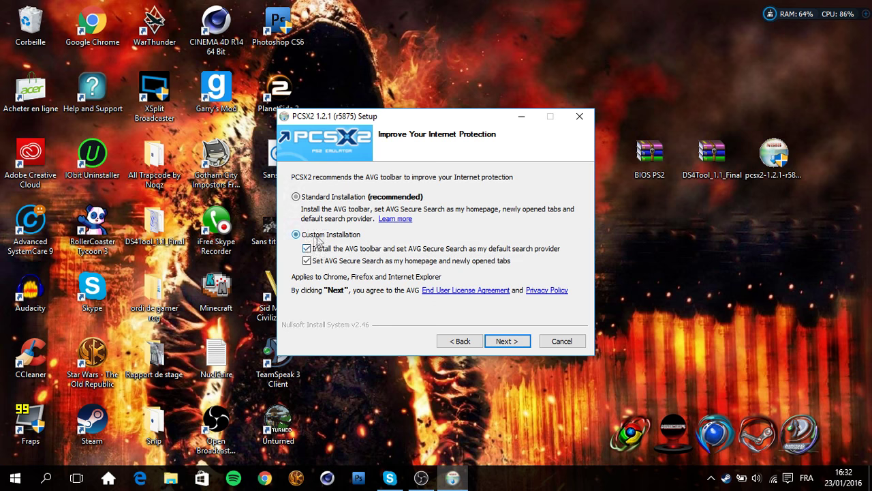
{"action": "left_click", "coordinate": [307, 248]}
{"action": "left_click", "coordinate": [308, 261]}
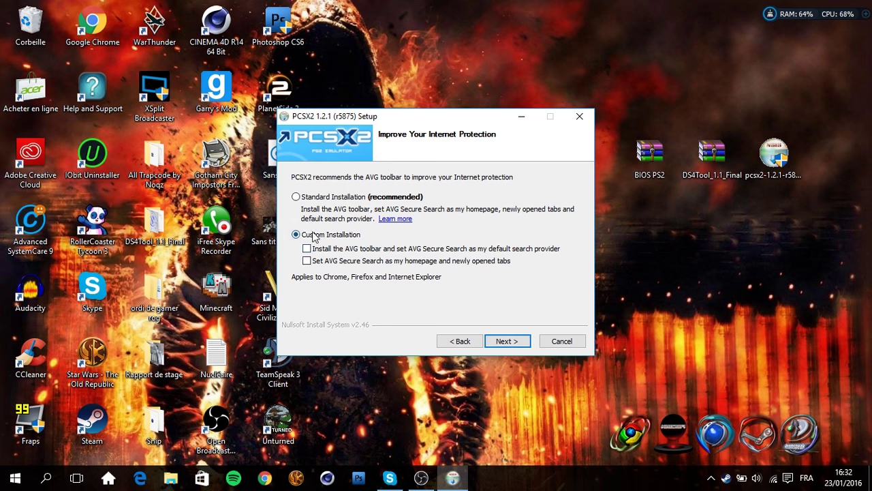
{"action": "left_click", "coordinate": [495, 347]}
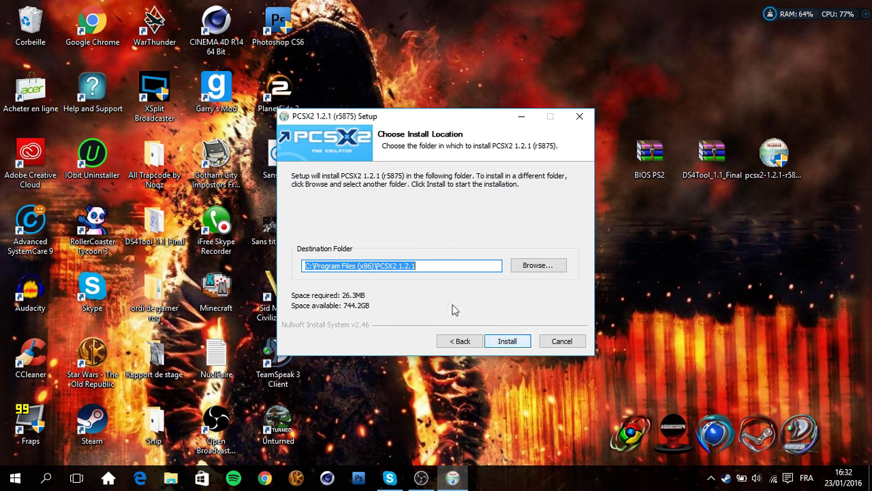
Step: Install PCSX2 in the default folder C:\Program Files (x86)\PCSX2 1.2.1 and close the finished setup
{"action": "left_click", "coordinate": [528, 340]}
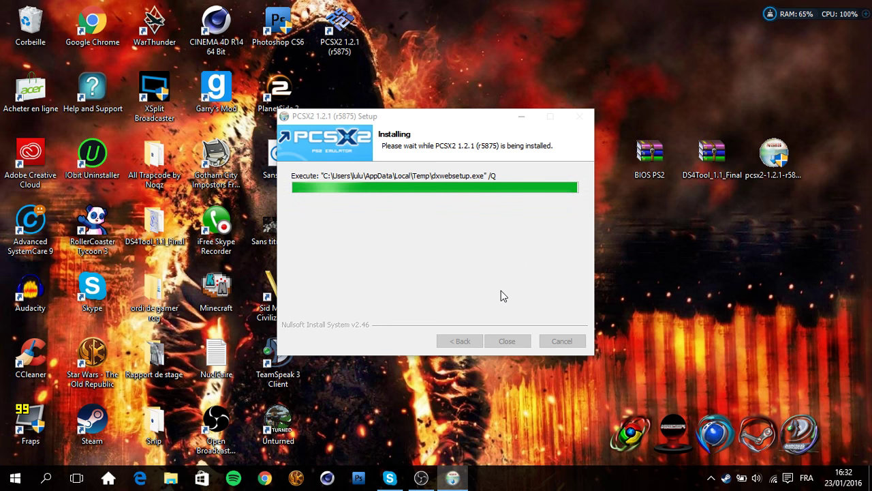
{"action": "left_click_drag", "start_coordinate": [387, 114], "coordinate": [452, 102]}
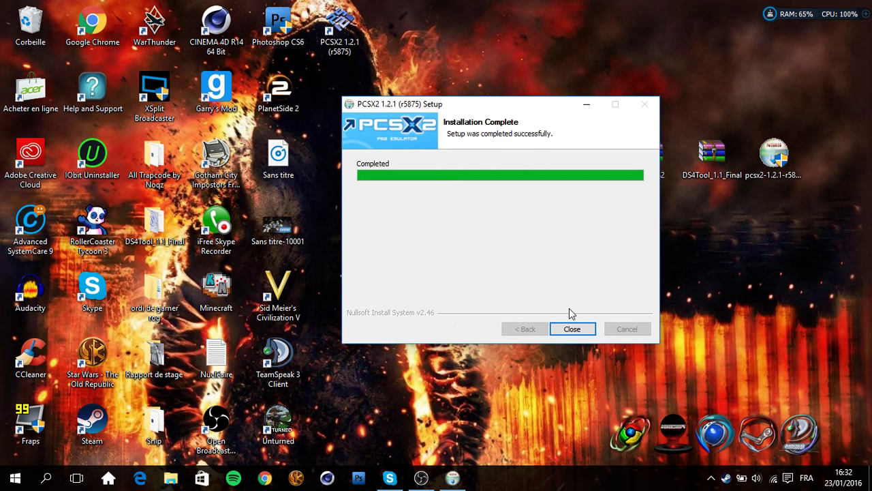
{"action": "left_click", "coordinate": [572, 328]}
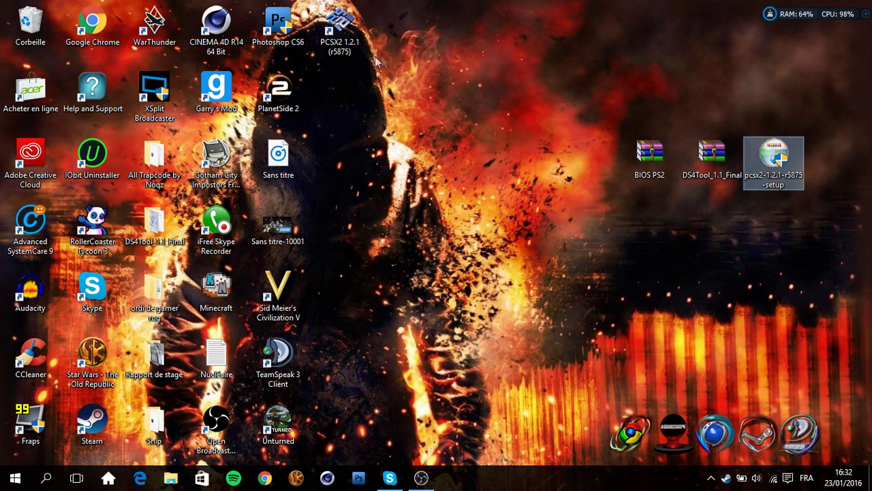
{"action": "left_click", "coordinate": [567, 167]}
{"action": "left_click", "coordinate": [348, 20]}
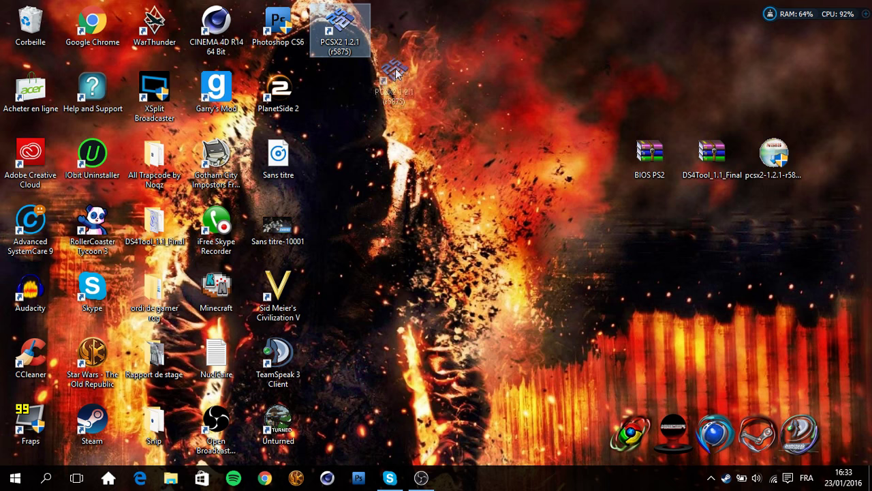
{"action": "left_click", "coordinate": [480, 77]}
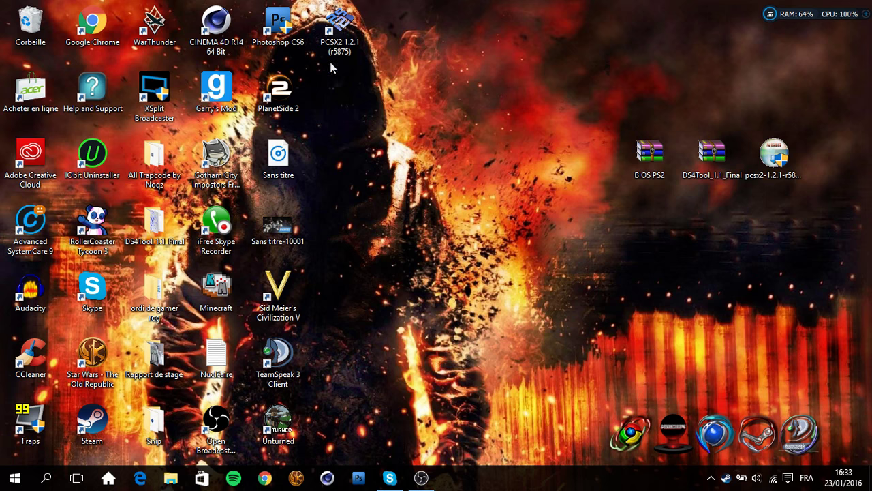
Step: Launch PCSX2, apply French as the language in the first-time configuration and continue to the plugin selection
{"action": "double_click", "coordinate": [340, 26]}
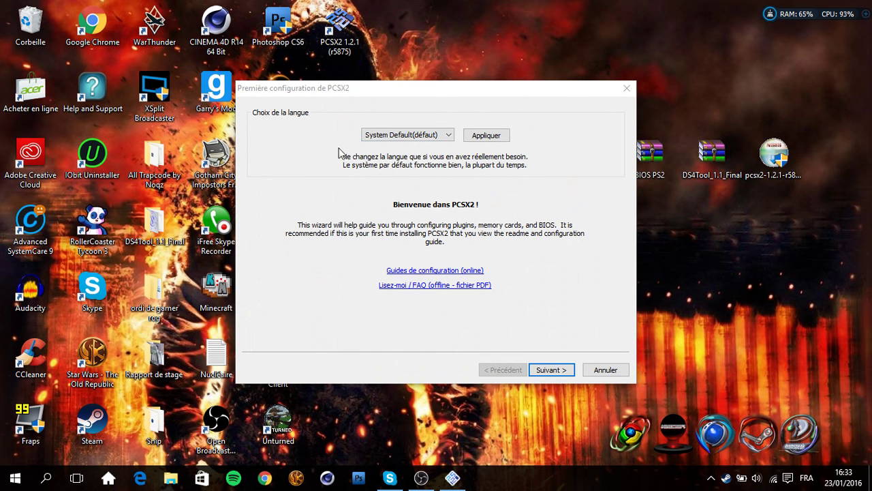
{"action": "left_click", "coordinate": [423, 136]}
{"action": "scroll", "coordinate": [387, 326], "scroll_direction": "down", "scroll_amount": 2}
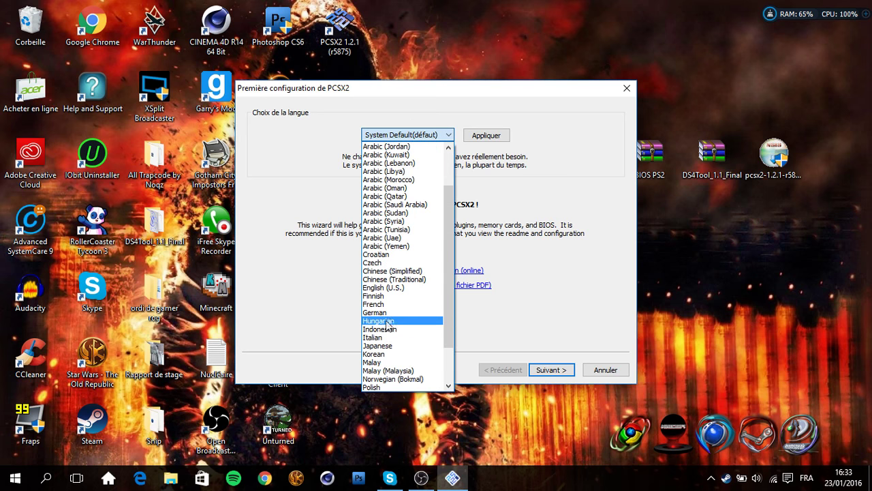
{"action": "left_click", "coordinate": [401, 305]}
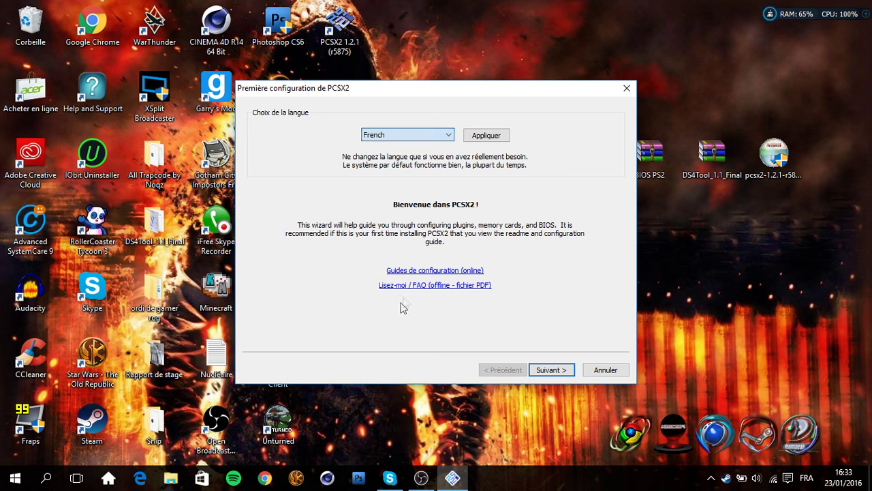
{"action": "left_click", "coordinate": [502, 135]}
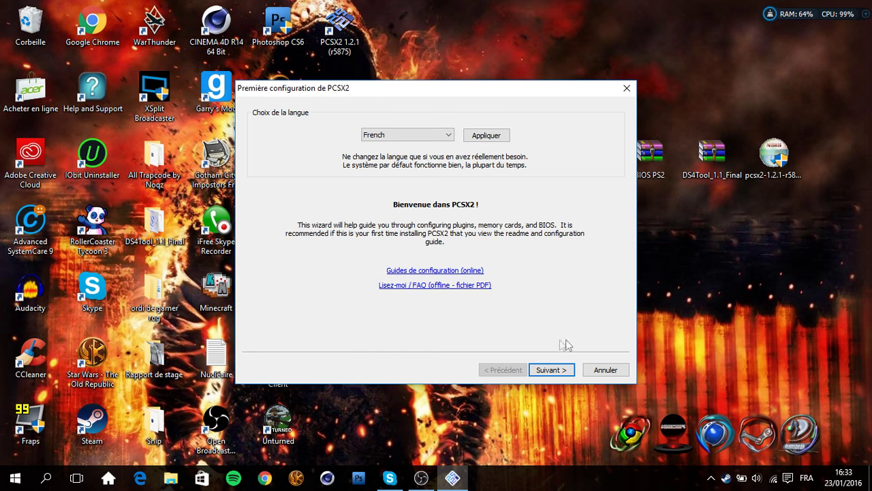
{"action": "left_click", "coordinate": [550, 370]}
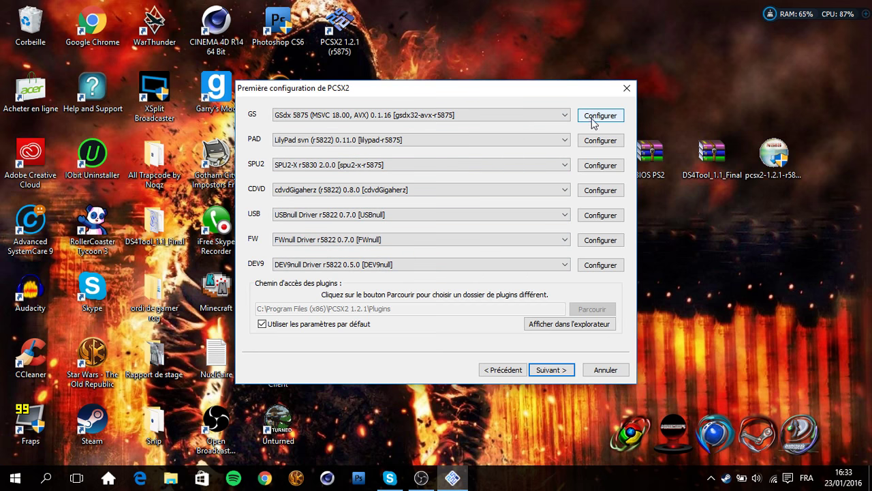
Step: Open the GS plugin's configuration and set the graphics adapter to NVIDIA GeForce 840M
{"action": "left_click", "coordinate": [563, 116]}
{"action": "left_click", "coordinate": [560, 119]}
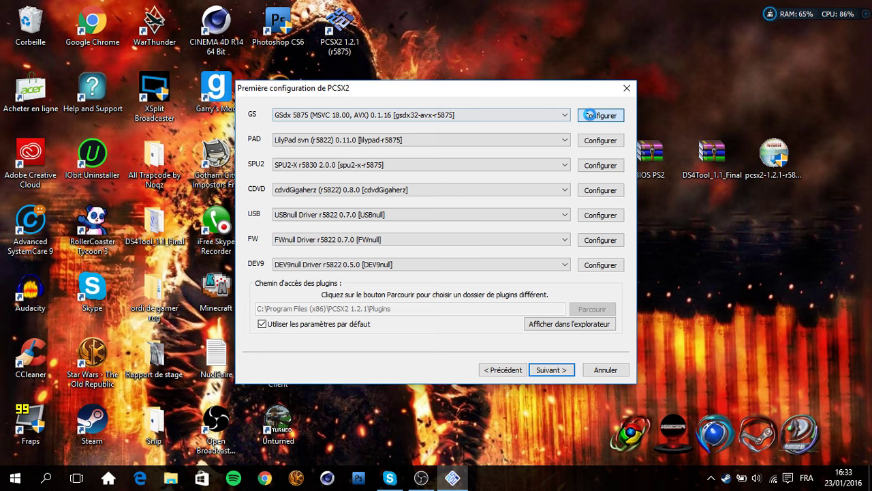
{"action": "left_click", "coordinate": [598, 116]}
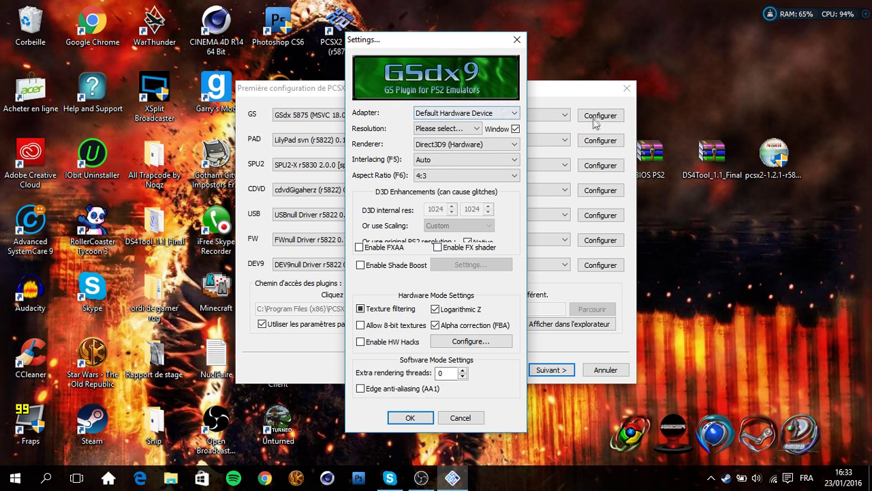
{"action": "left_click", "coordinate": [469, 114]}
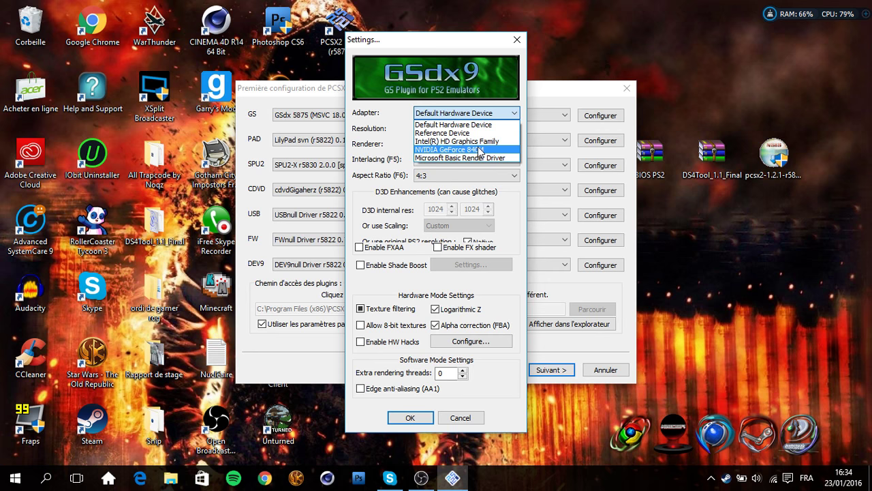
{"action": "left_click", "coordinate": [480, 150]}
{"action": "left_click", "coordinate": [467, 114]}
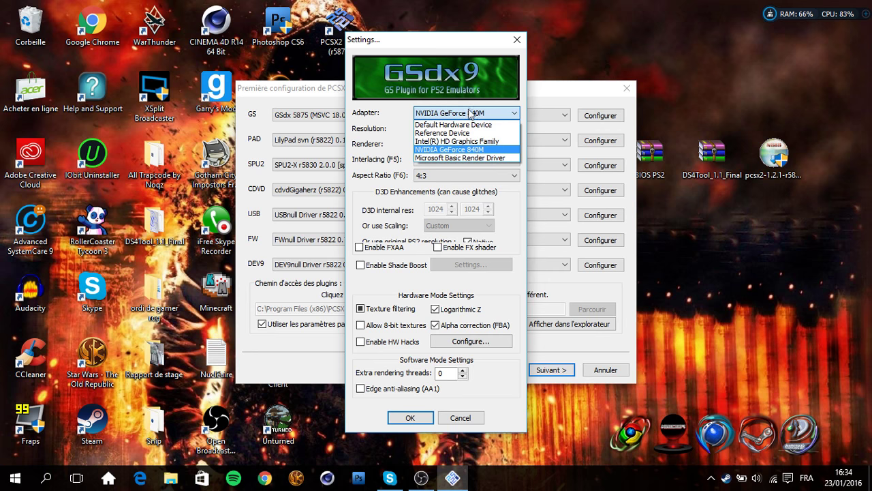
{"action": "left_click", "coordinate": [472, 115]}
{"action": "left_click", "coordinate": [471, 114]}
{"action": "left_click", "coordinate": [474, 117]}
{"action": "left_click", "coordinate": [474, 117]}
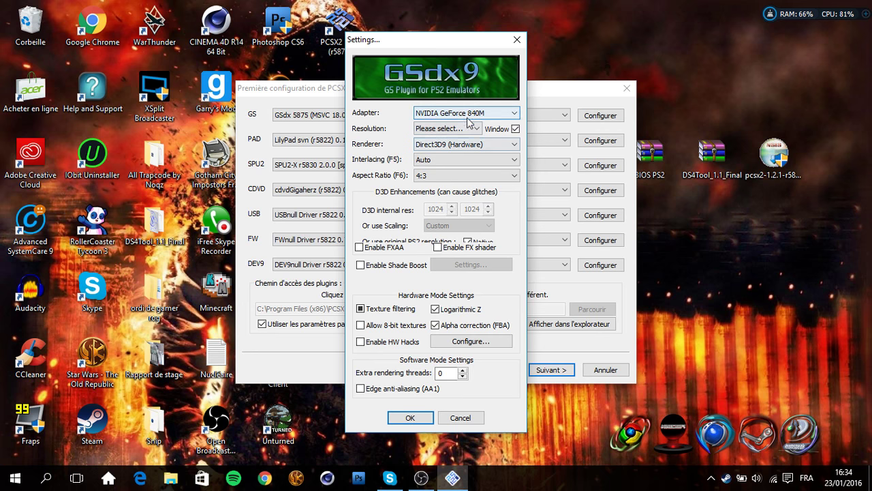
Step: Set the GS plugin's renderer to Direct3D11 (Hardware), leaving the resolution unselected
{"action": "left_click", "coordinate": [467, 131]}
{"action": "left_click", "coordinate": [469, 137]}
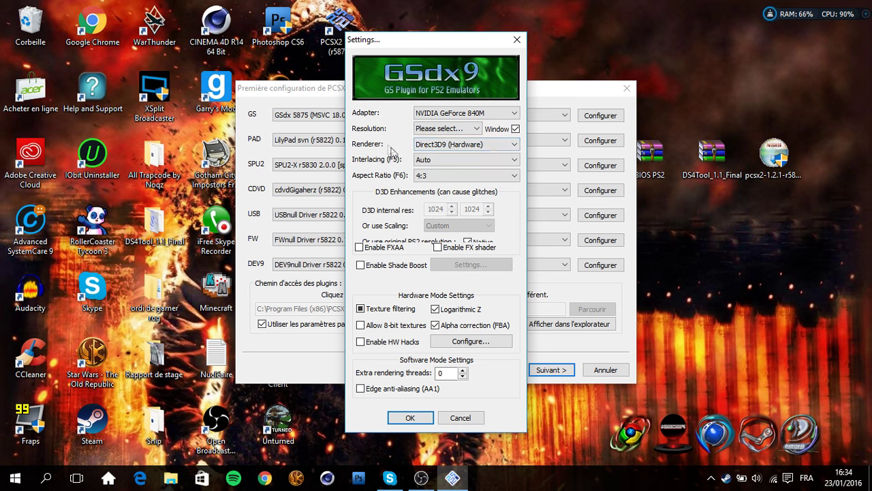
{"action": "left_click", "coordinate": [492, 145]}
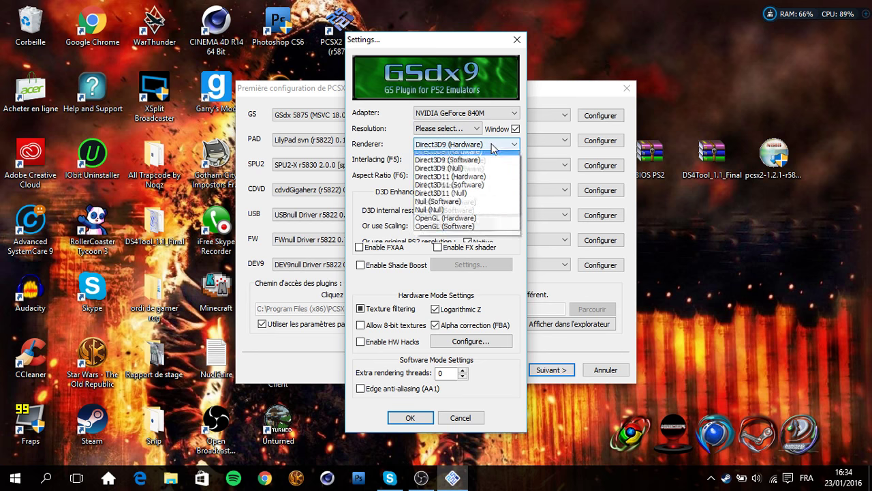
{"action": "left_click", "coordinate": [486, 181]}
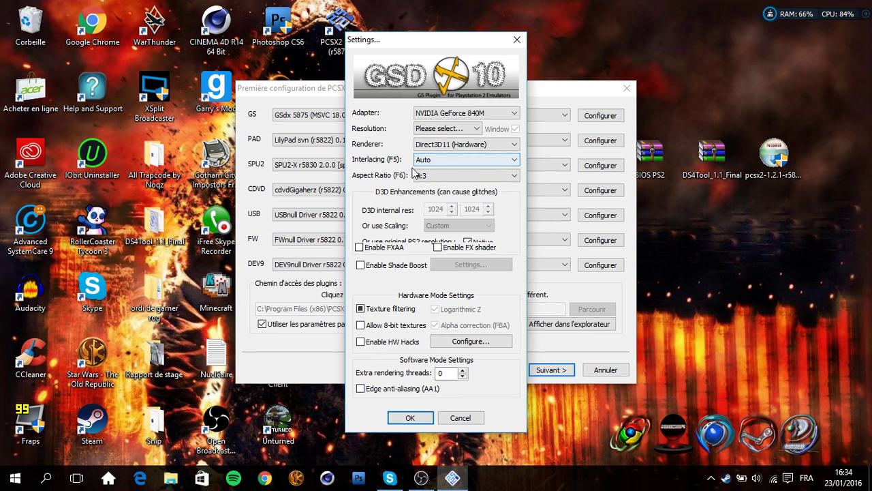
Step: Set the aspect ratio to Stretch and save the GS plugin's settings
{"action": "left_click", "coordinate": [440, 176]}
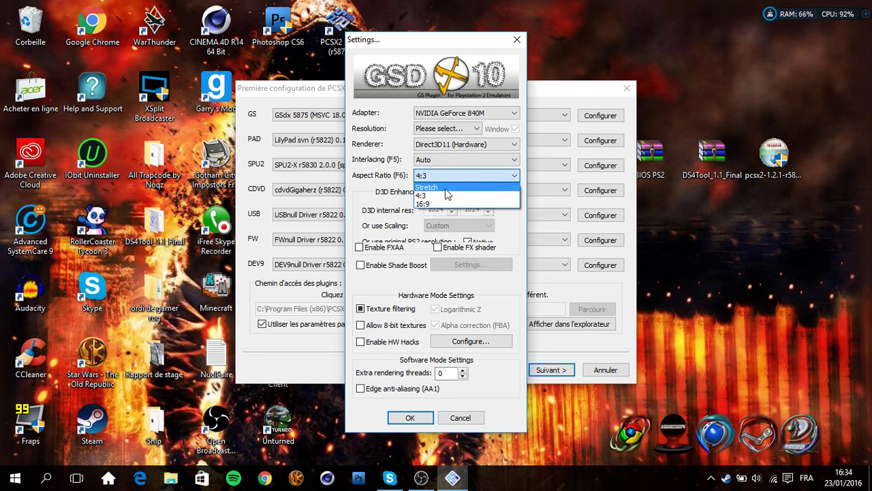
{"action": "left_click", "coordinate": [437, 184]}
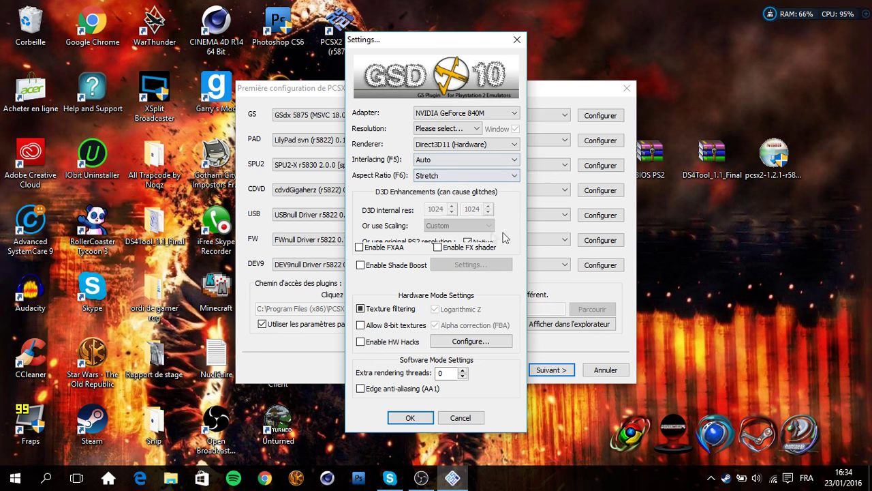
{"action": "left_click", "coordinate": [468, 242]}
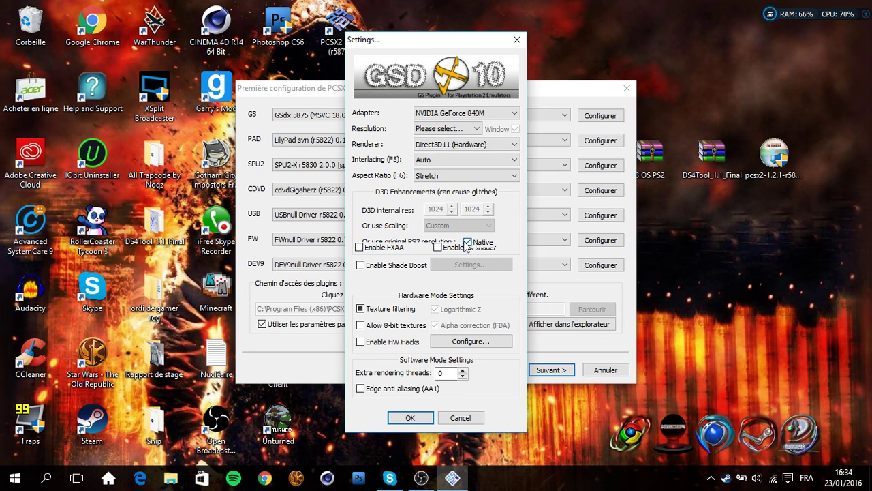
{"action": "left_click", "coordinate": [442, 176]}
{"action": "left_click", "coordinate": [425, 183]}
{"action": "left_click", "coordinate": [410, 419]}
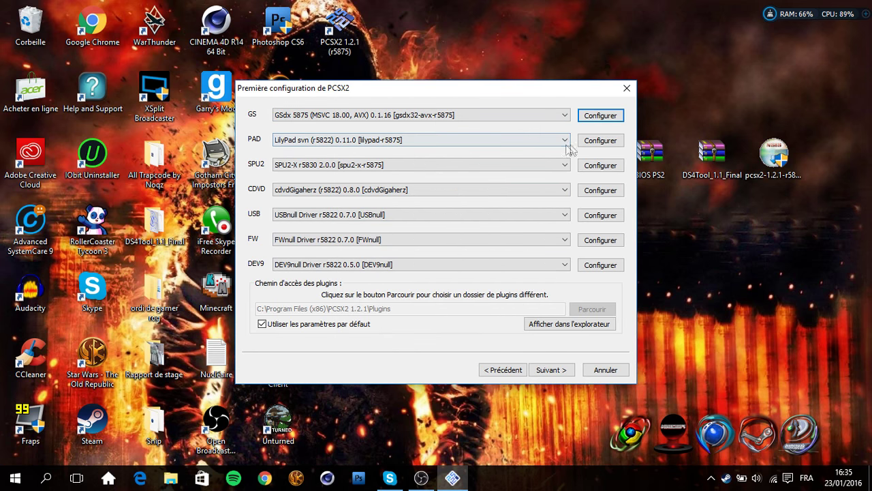
Step: Open the SPU2 plugin's configuration and set the output module to 1 - XAudio 2 (Recommended)
{"action": "left_click", "coordinate": [593, 169]}
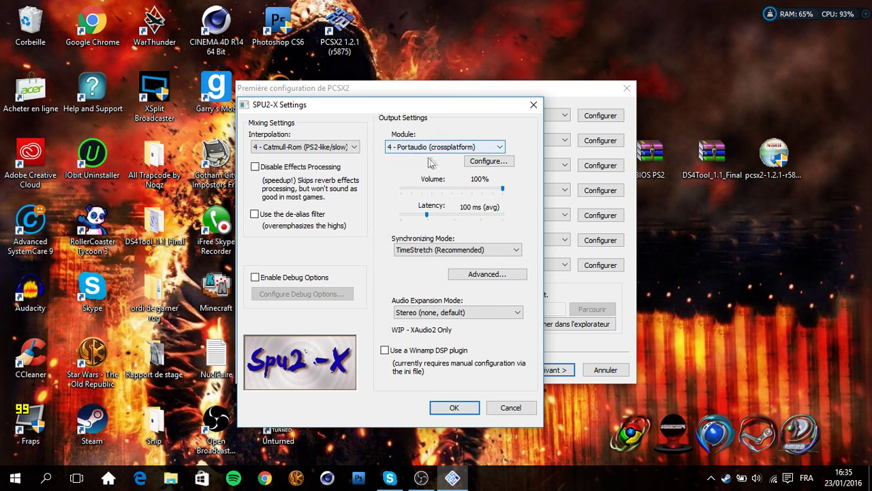
{"action": "left_click", "coordinate": [416, 148]}
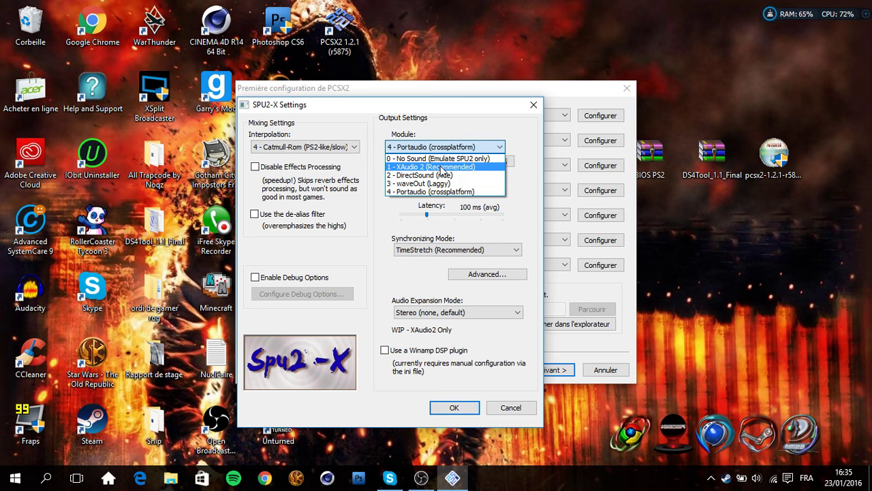
{"action": "left_click", "coordinate": [442, 168]}
{"action": "left_click", "coordinate": [441, 148]}
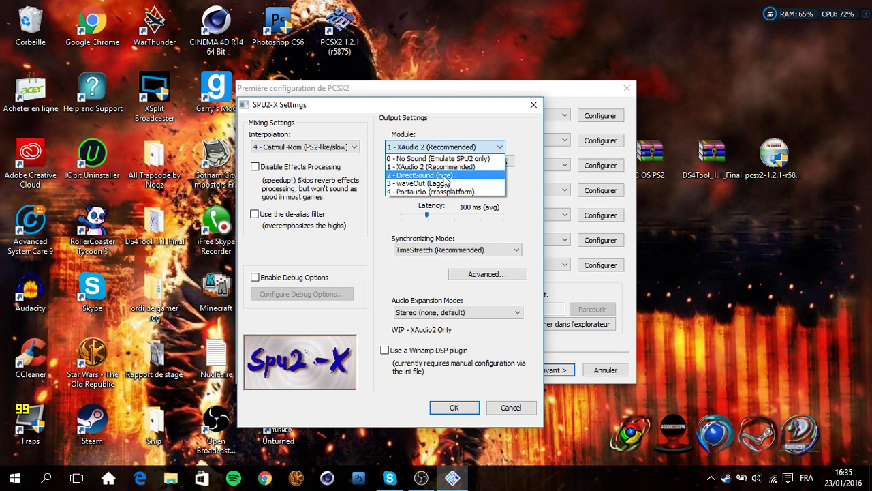
{"action": "left_click", "coordinate": [443, 167]}
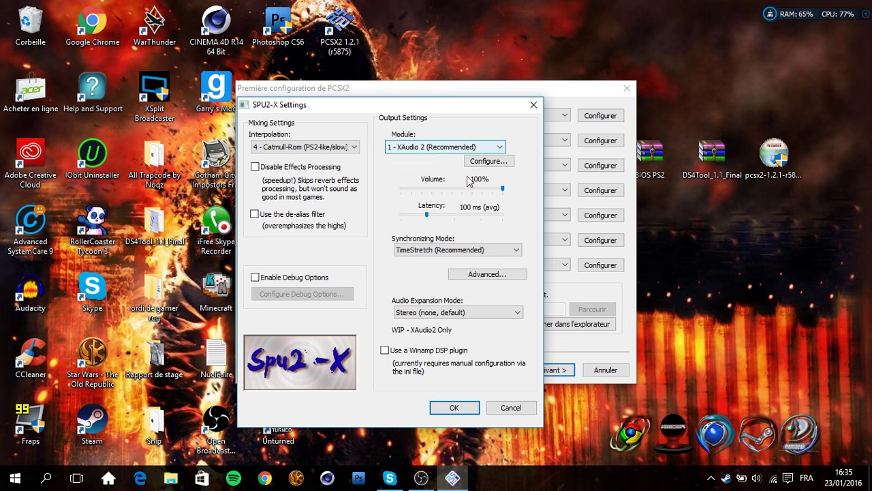
Step: Choose 4 - Catmull-Rom interpolation, save the SPU2-X settings and continue to the BIOS selection
{"action": "left_click", "coordinate": [323, 147]}
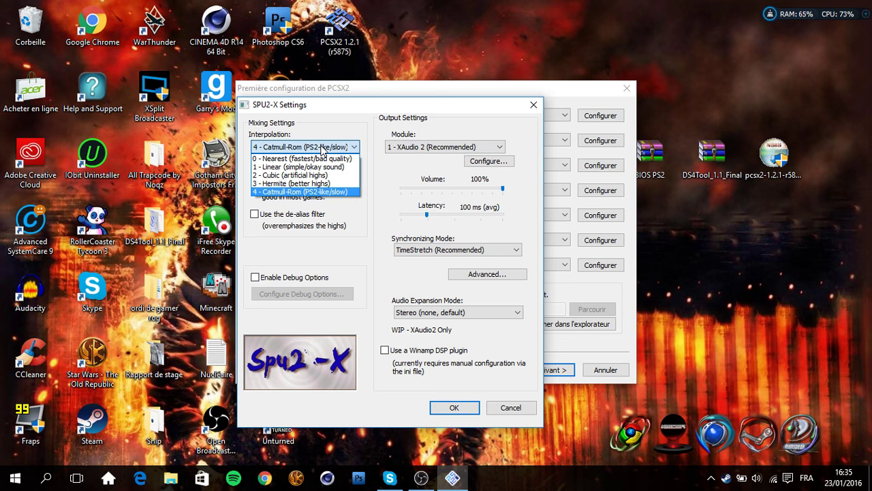
{"action": "left_click", "coordinate": [326, 192]}
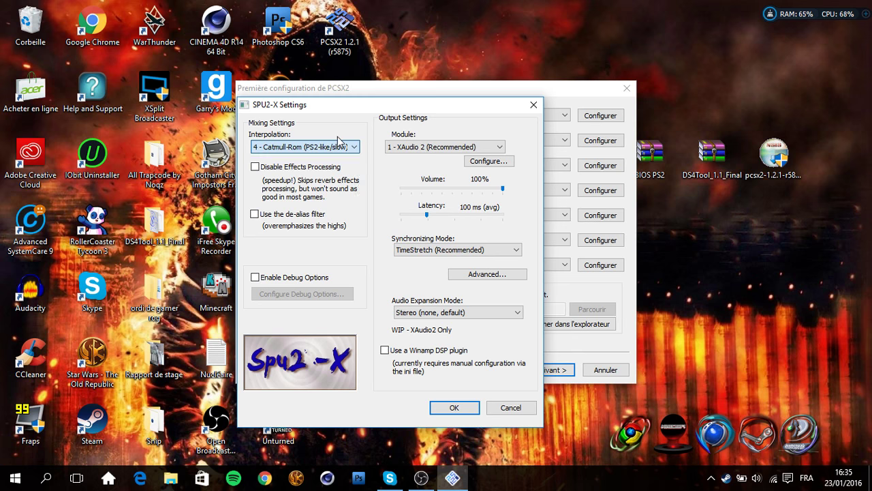
{"action": "left_click", "coordinate": [469, 408]}
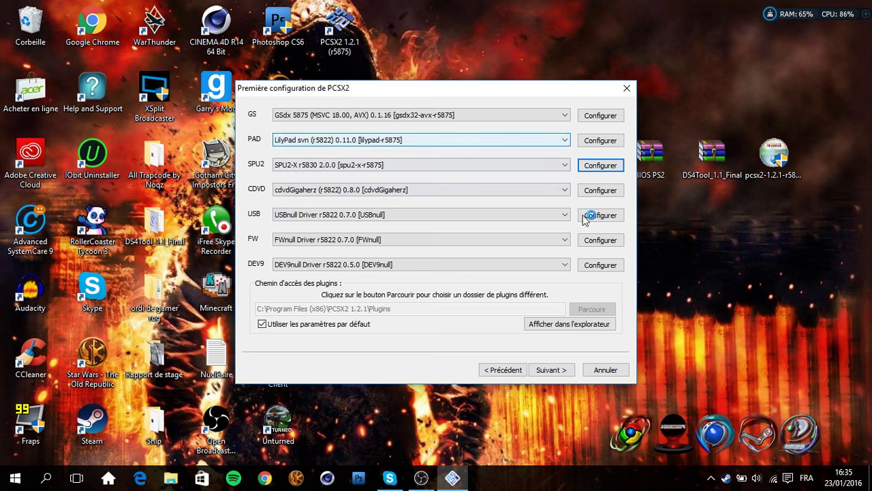
{"action": "left_click", "coordinate": [551, 374]}
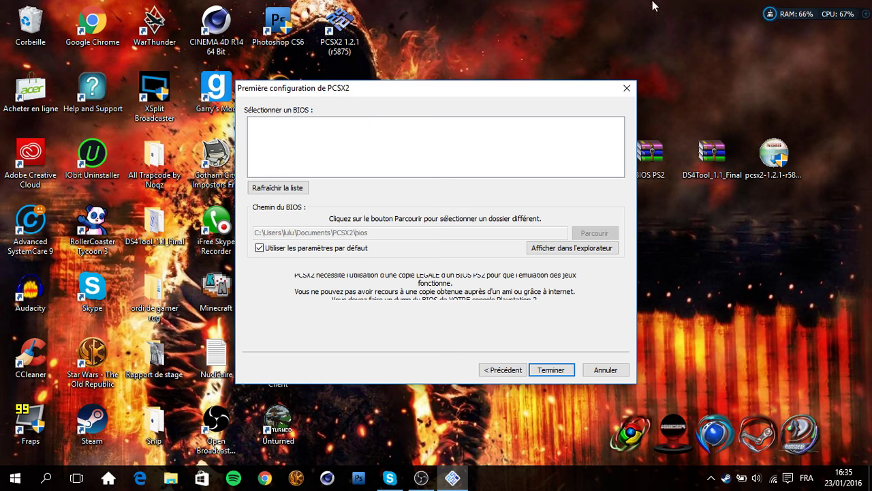
Step: Move the first-time configuration window aside so the BIOS PS2 archive on the desktop is accessible
{"action": "left_click", "coordinate": [677, 126]}
{"action": "left_click_drag", "start_coordinate": [575, 93], "coordinate": [495, 84]}
{"action": "left_click_drag", "start_coordinate": [624, 102], "coordinate": [809, 191]}
{"action": "left_click", "coordinate": [658, 162]}
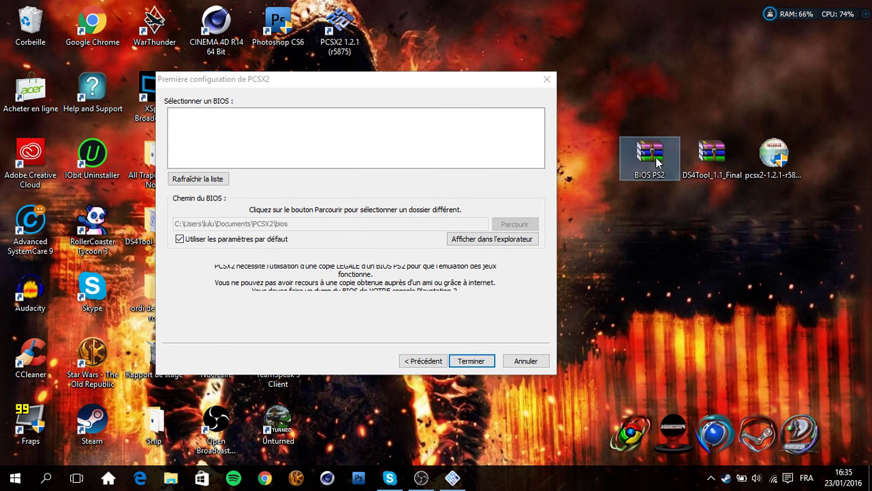
{"action": "left_click", "coordinate": [651, 216]}
Step: Open the BIOS PS2 archive in WinRAR, enter its BIOS PS2 folder and minimize the window
{"action": "double_click", "coordinate": [664, 162]}
{"action": "double_click", "coordinate": [195, 186]}
{"action": "scroll", "coordinate": [535, 246], "scroll_direction": "down", "scroll_amount": 5}
{"action": "scroll", "coordinate": [529, 246], "scroll_direction": "up", "scroll_amount": 5}
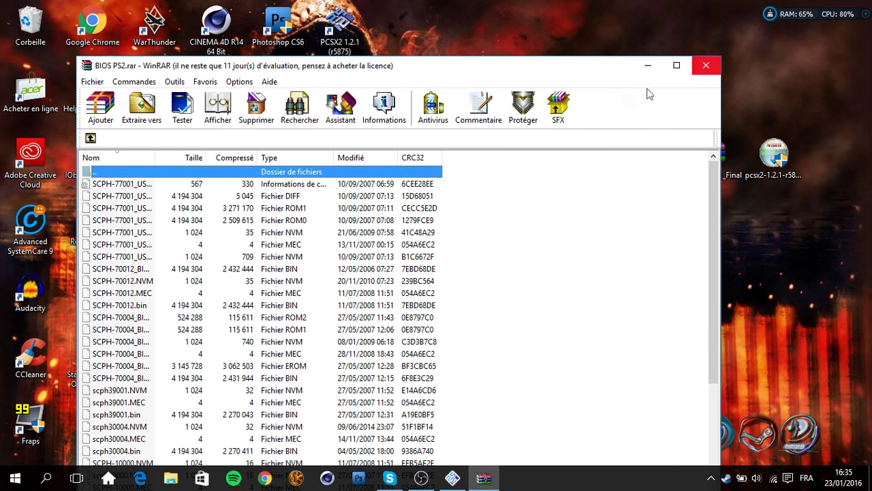
{"action": "left_click", "coordinate": [706, 64]}
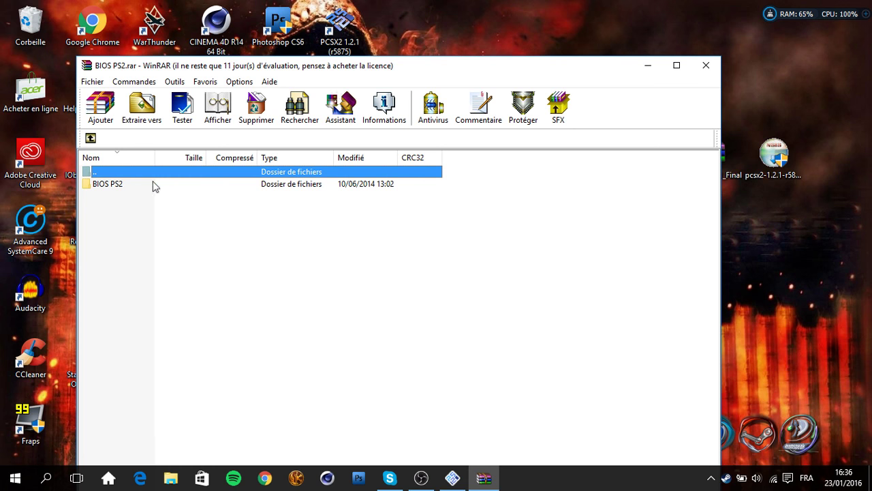
{"action": "double_click", "coordinate": [147, 186]}
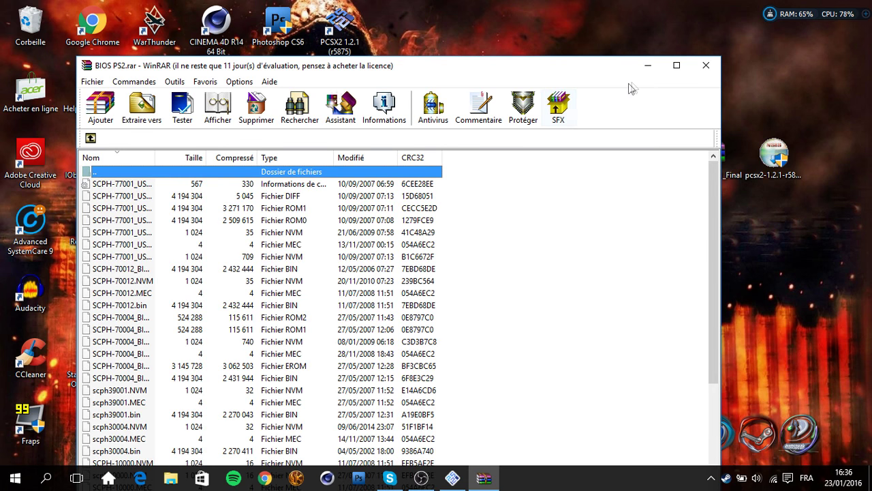
{"action": "left_click", "coordinate": [648, 68]}
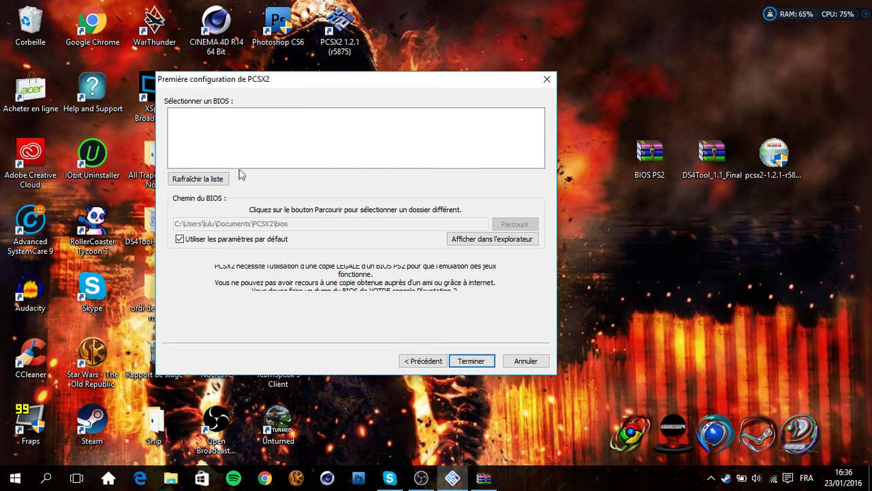
Step: Switch to the file explorer and open the bios folder inside Documents\PCSX2
{"action": "left_click", "coordinate": [220, 178]}
{"action": "left_click", "coordinate": [170, 479]}
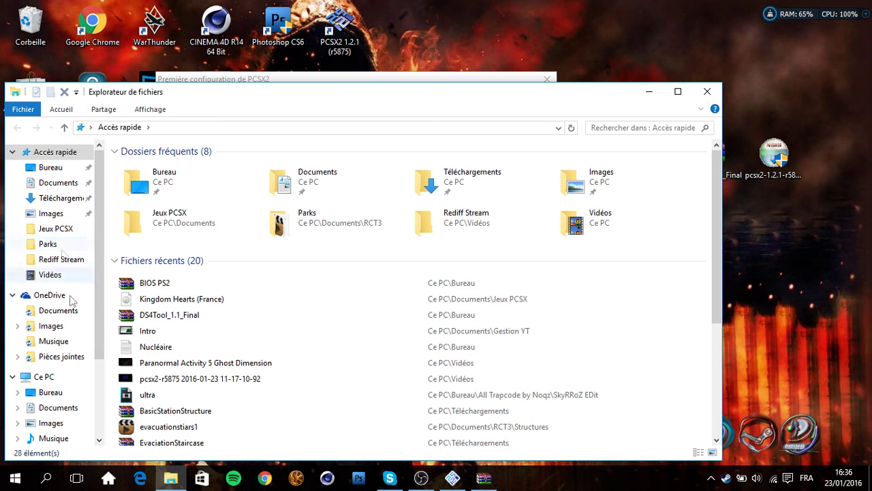
{"action": "left_click", "coordinate": [75, 325]}
{"action": "left_click", "coordinate": [68, 310]}
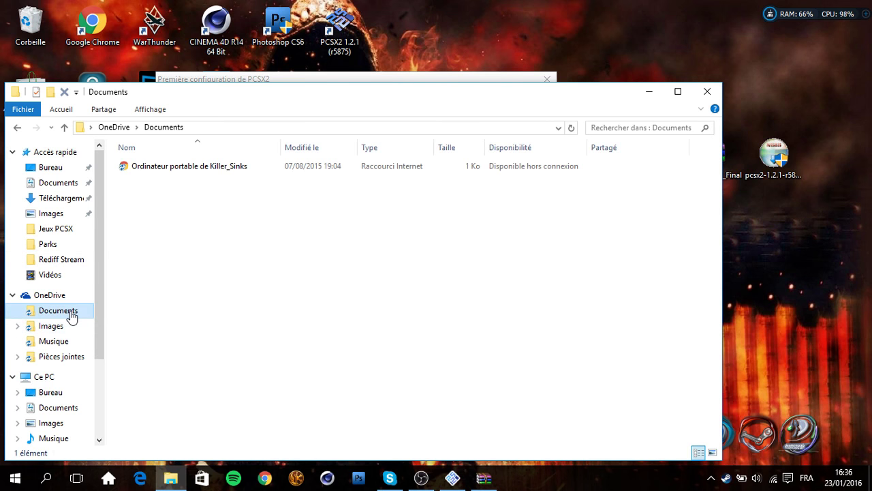
{"action": "left_click", "coordinate": [71, 183]}
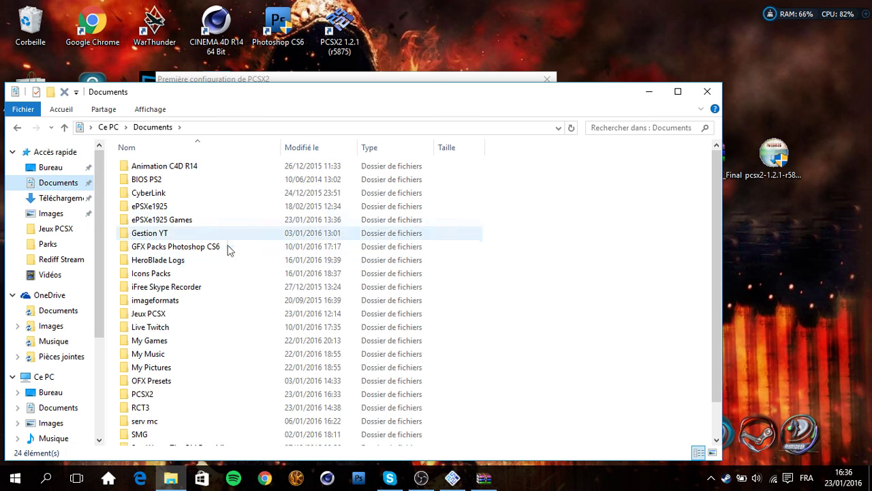
{"action": "double_click", "coordinate": [176, 398]}
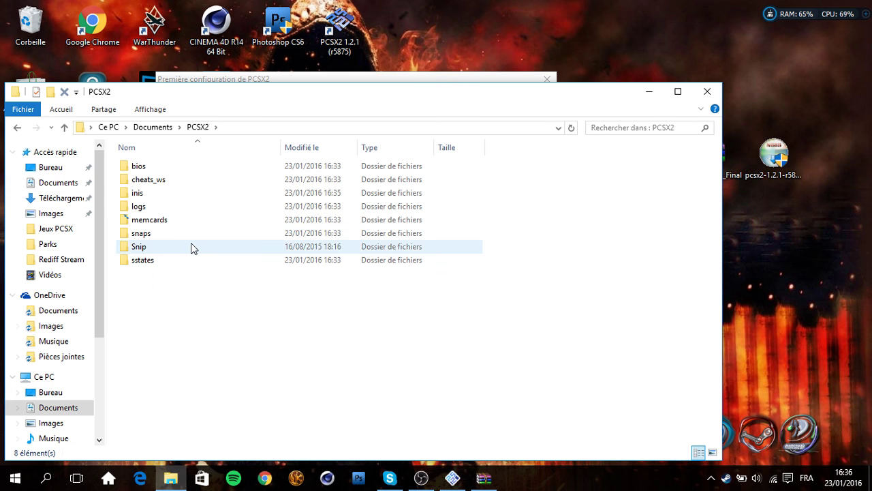
{"action": "double_click", "coordinate": [200, 170]}
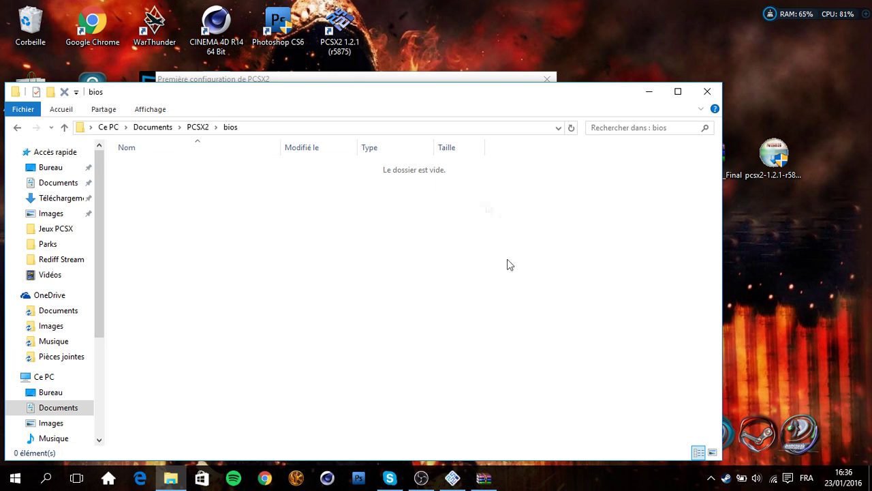
Step: Extract all BIOS files from the BIOS PS2 archive into the bios folder and close both the archive and folder windows
{"action": "left_click", "coordinate": [484, 477]}
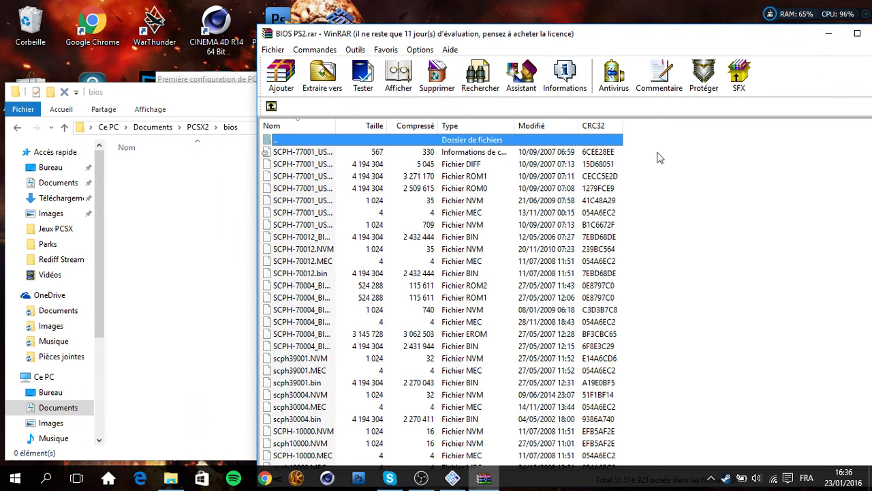
{"action": "left_click_drag", "start_coordinate": [651, 155], "coordinate": [130, 276]}
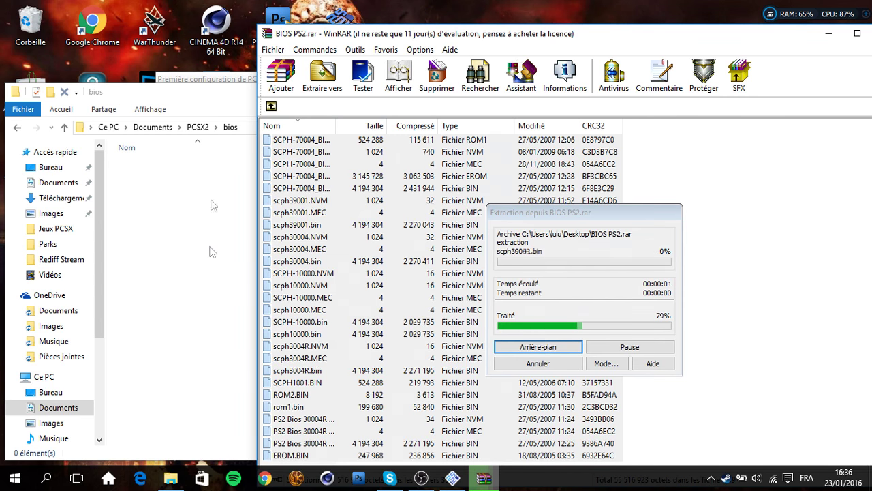
{"action": "left_click", "coordinate": [135, 256]}
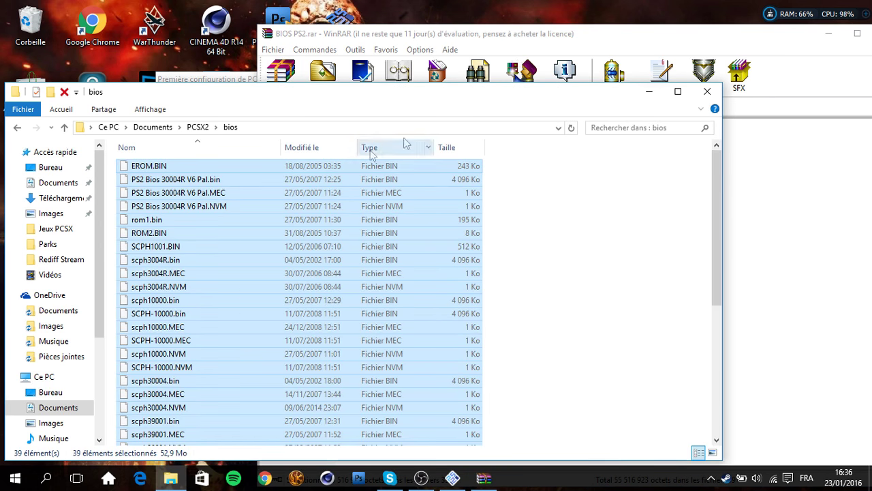
{"action": "left_click", "coordinate": [809, 38]}
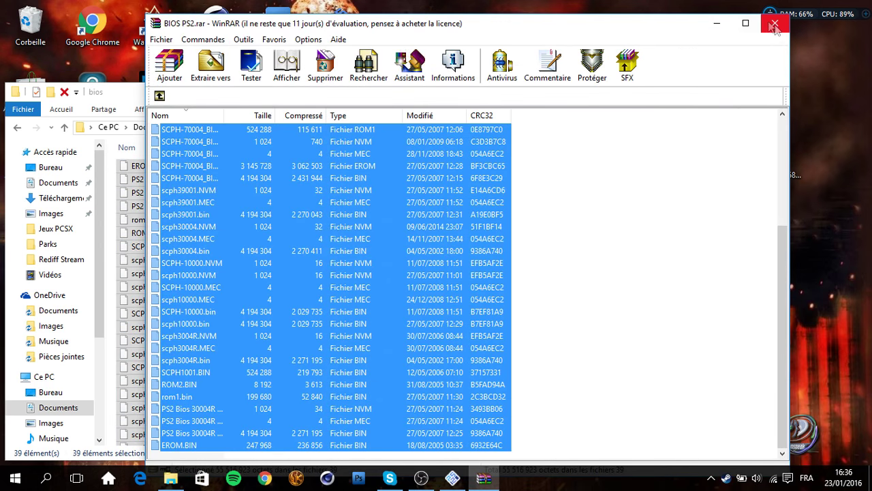
{"action": "left_click", "coordinate": [775, 30]}
{"action": "left_click", "coordinate": [707, 97]}
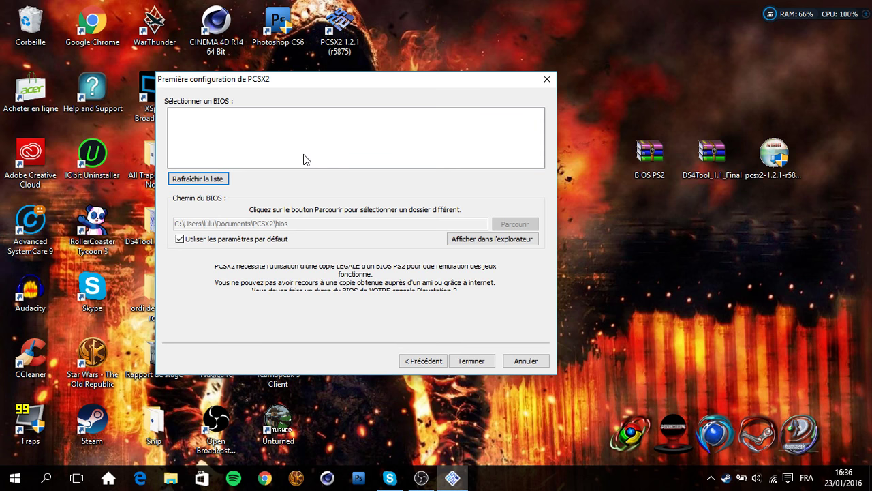
Step: Select the Europe v02.00(14/06/2004) Console BIOS from the refreshed list and finish the first-time configuration
{"action": "left_click", "coordinate": [205, 180]}
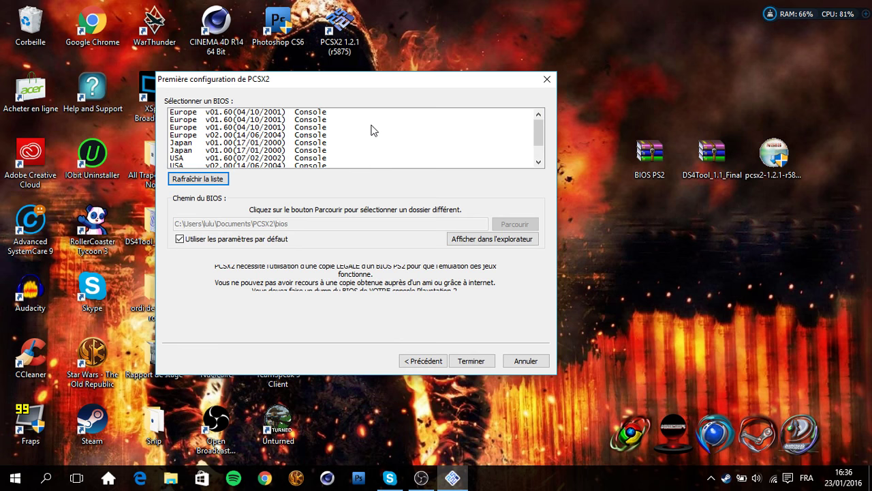
{"action": "left_click", "coordinate": [194, 112]}
{"action": "left_click", "coordinate": [202, 128]}
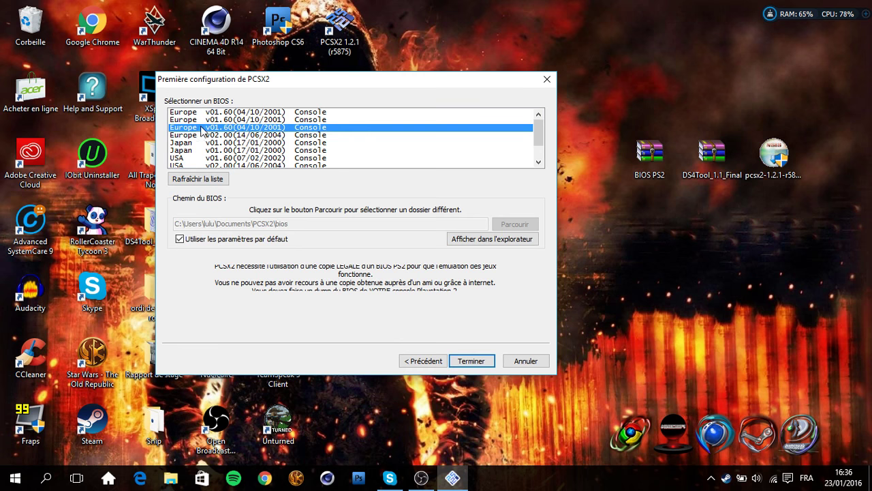
{"action": "left_click", "coordinate": [204, 135]}
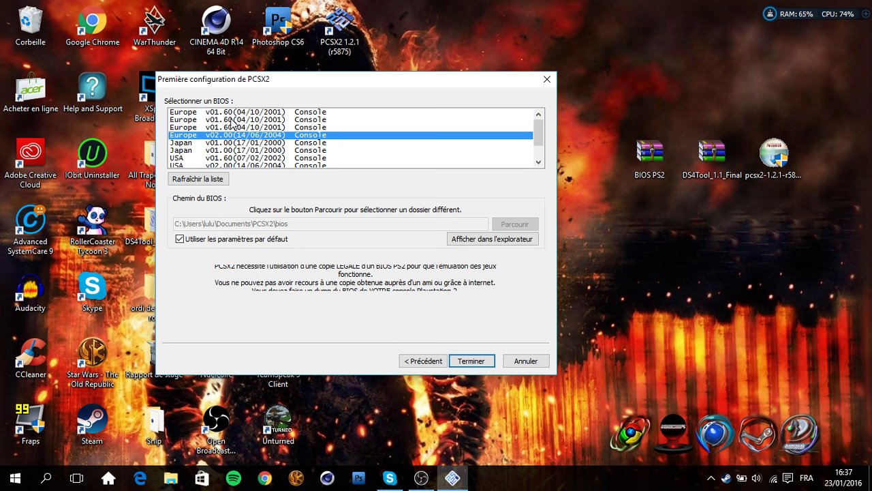
{"action": "left_click", "coordinate": [266, 113]}
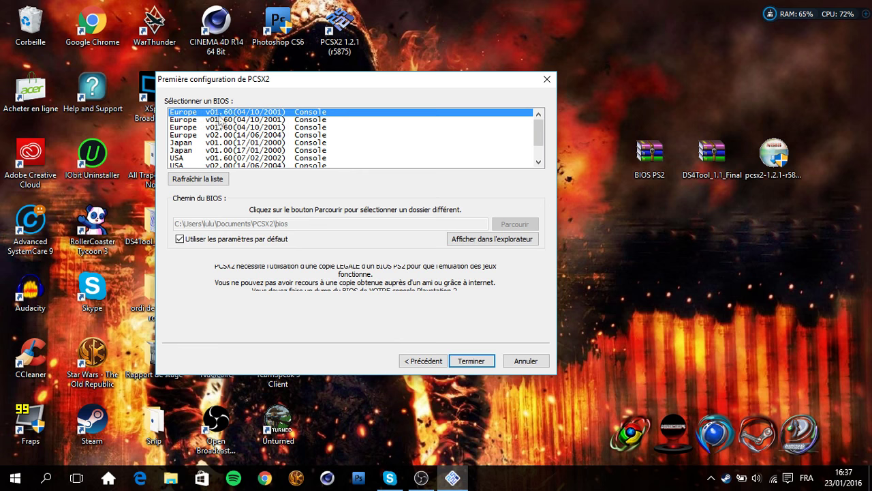
{"action": "left_click", "coordinate": [224, 136]}
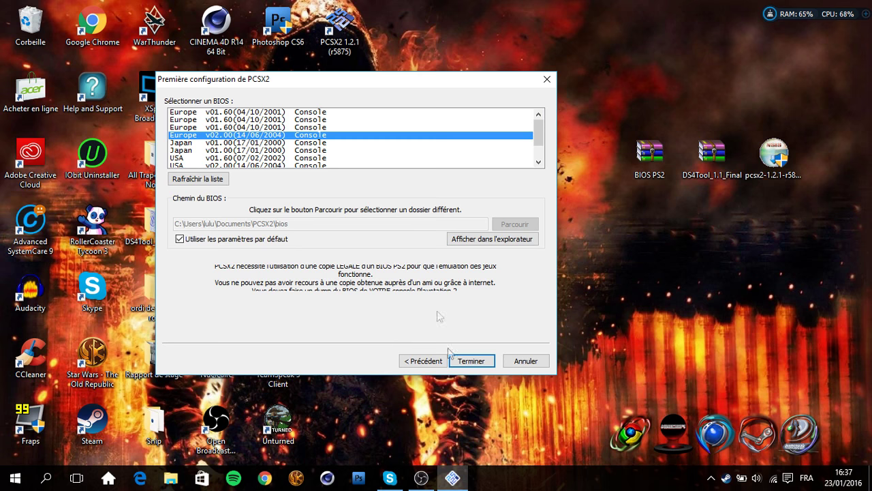
{"action": "left_click", "coordinate": [479, 362]}
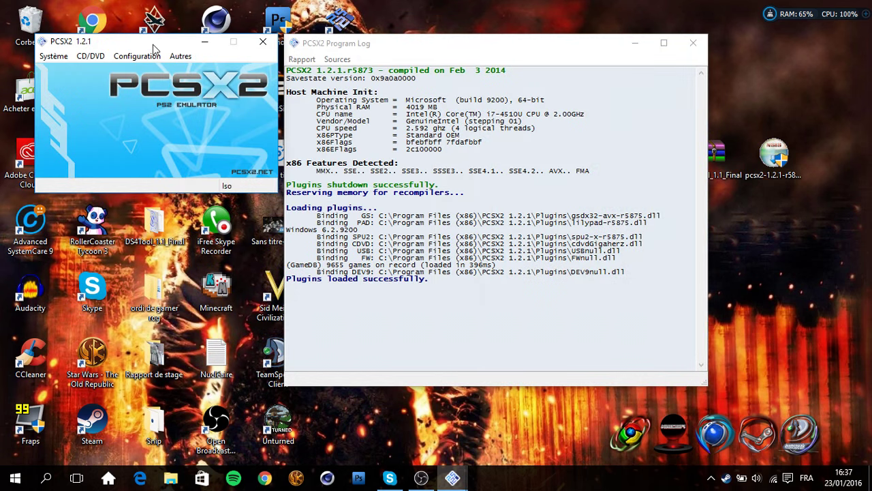
Step: Open the emulation settings and set both VU0 and VU1 to superVU Recompiler
{"action": "left_click_drag", "start_coordinate": [153, 45], "coordinate": [211, 32]}
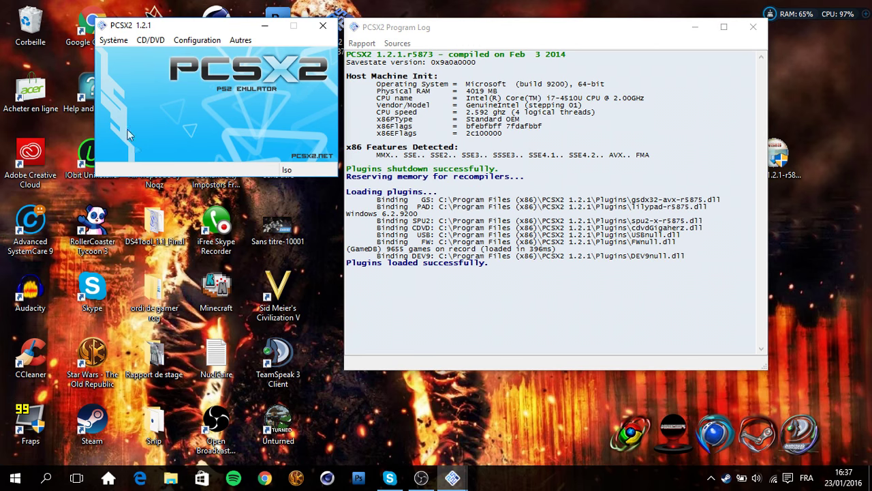
{"action": "left_click", "coordinate": [197, 40]}
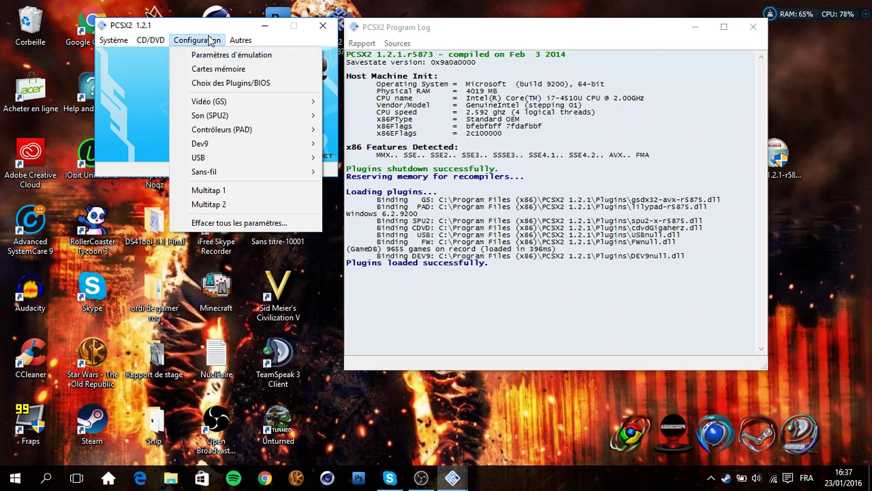
{"action": "mouse_move", "coordinate": [256, 103]}
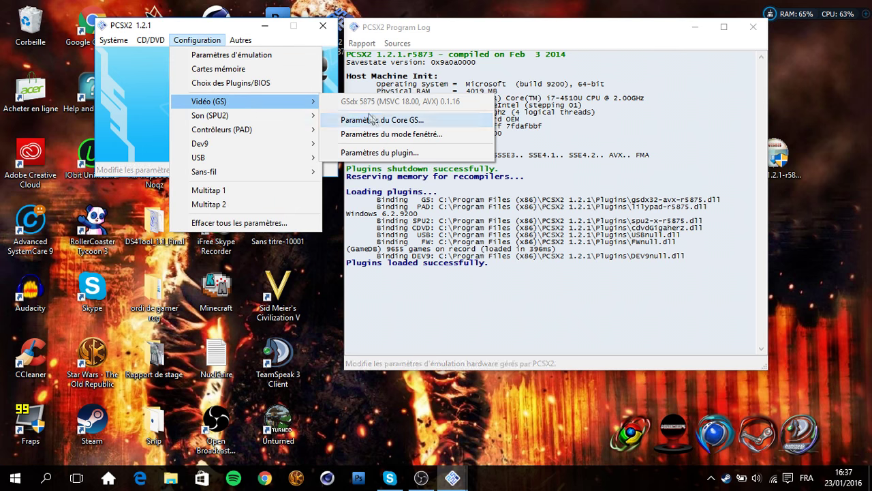
{"action": "left_click", "coordinate": [380, 121]}
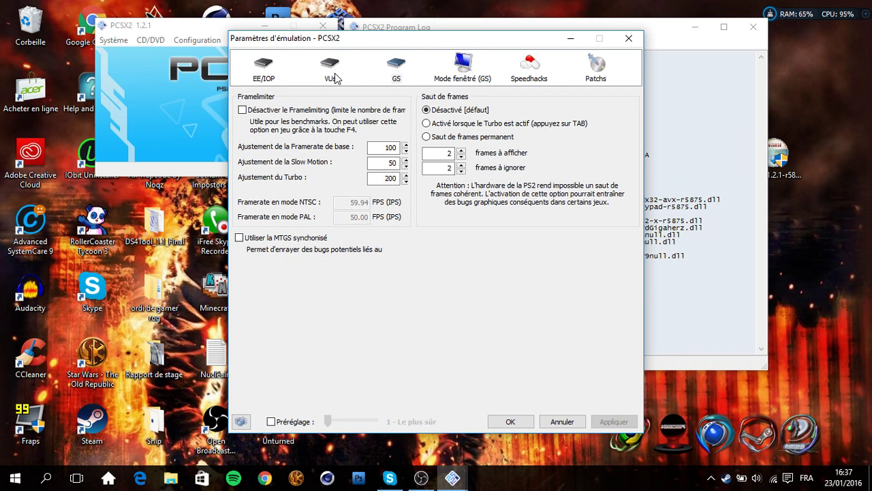
{"action": "left_click", "coordinate": [330, 66]}
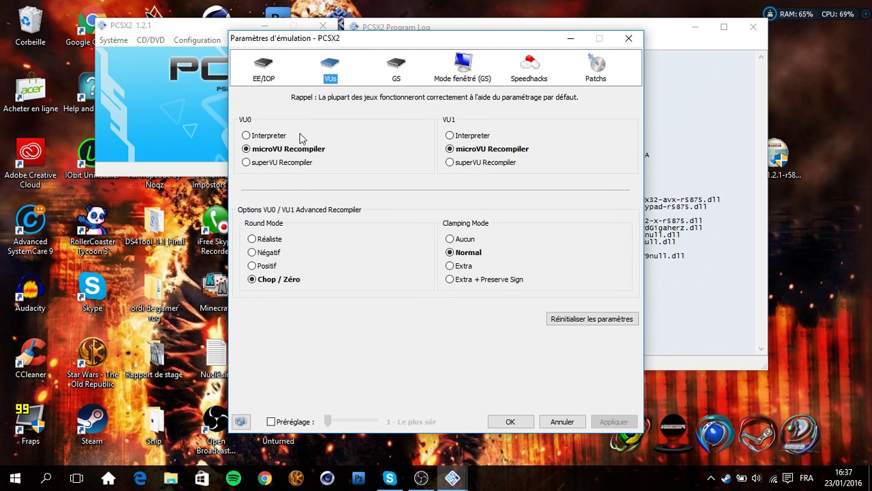
{"action": "left_click", "coordinate": [455, 164]}
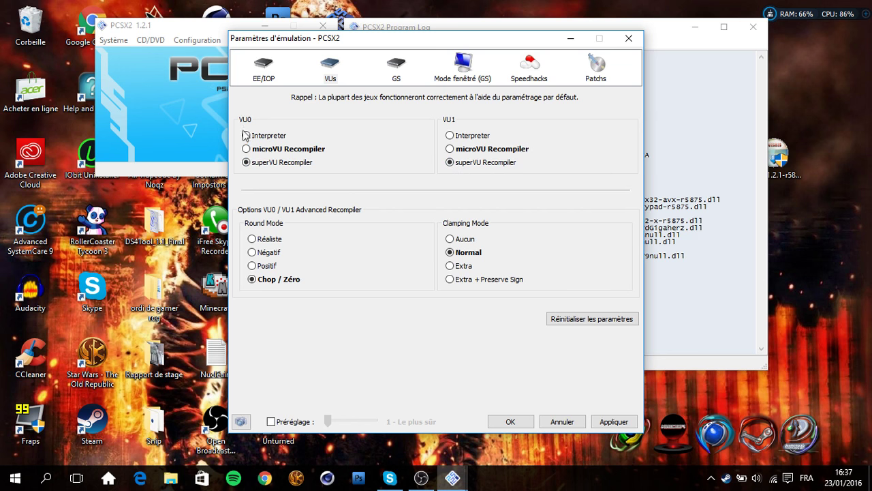
Step: Set the display aspect ratio in the GS window settings to Format large (16/9)
{"action": "left_click", "coordinate": [398, 74]}
{"action": "left_click", "coordinate": [284, 65]}
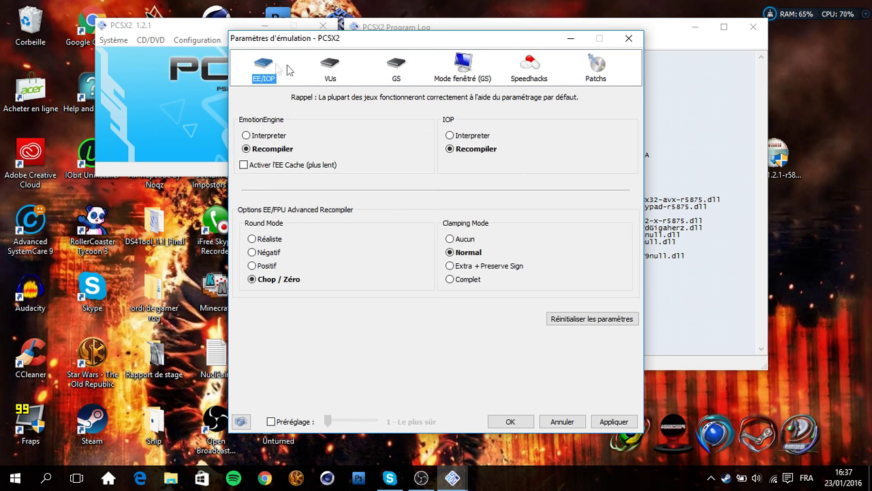
{"action": "left_click", "coordinate": [464, 70]}
{"action": "left_click", "coordinate": [438, 99]}
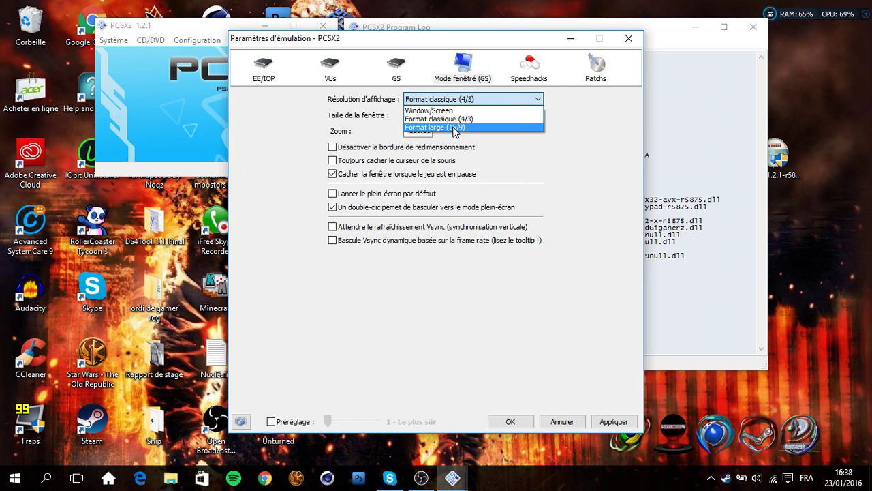
{"action": "left_click", "coordinate": [455, 127]}
Step: Set the GS window size to 1280 x 720, apply the change, and confirm the emulation settings
{"action": "double_click", "coordinate": [491, 114]}
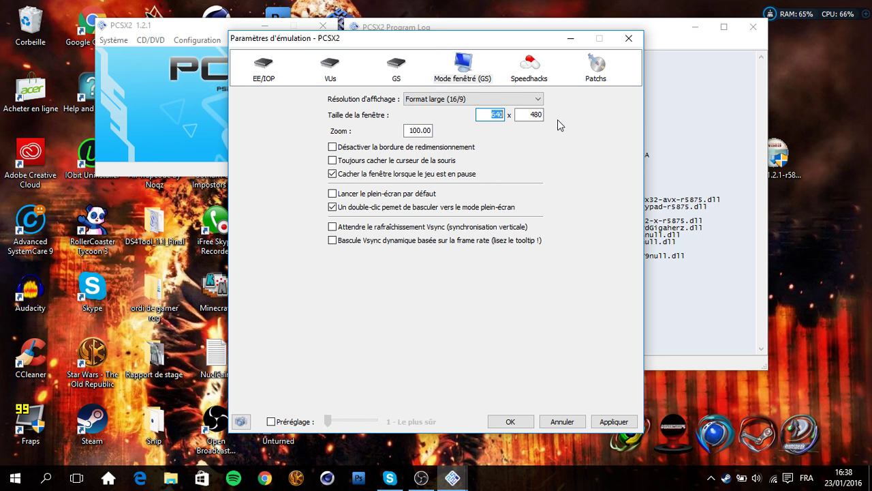
{"action": "type", "text": "1280"}
{"action": "left_click_drag", "start_coordinate": [532, 114], "coordinate": [550, 121]}
{"action": "type", "text": "720"}
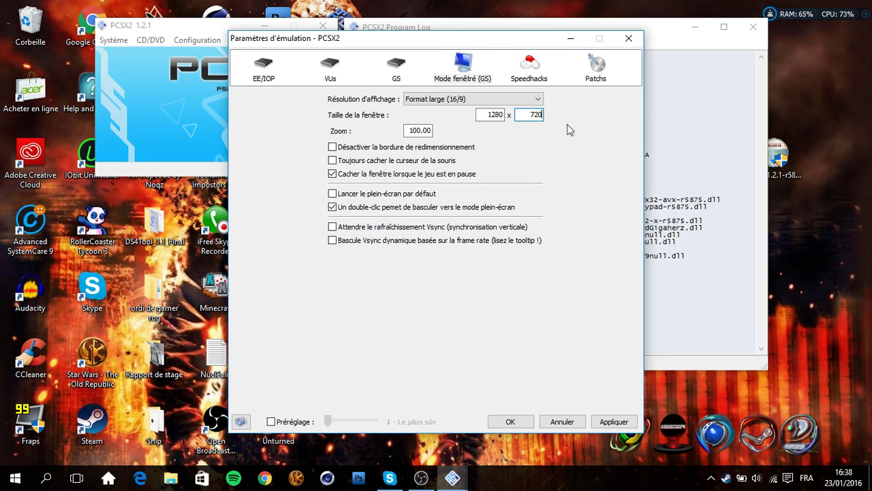
{"action": "left_click", "coordinate": [490, 114]}
{"action": "left_click", "coordinate": [615, 421]}
{"action": "left_click", "coordinate": [535, 72]}
{"action": "left_click", "coordinate": [595, 68]}
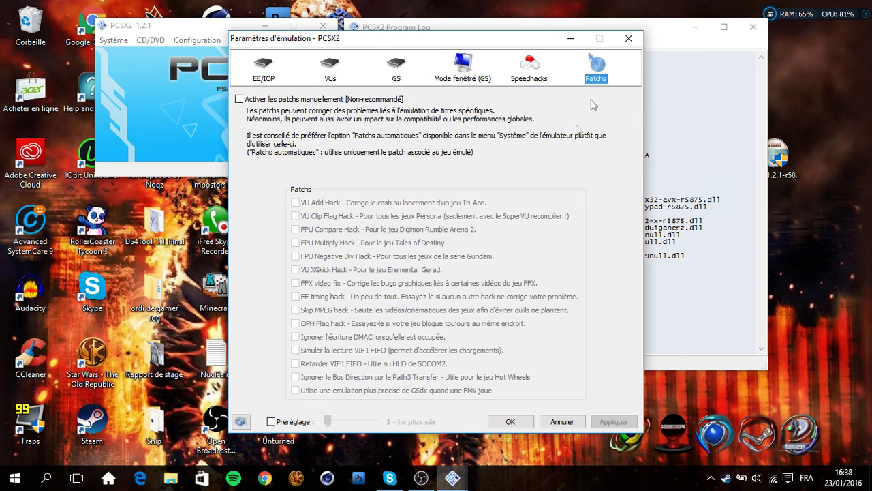
{"action": "left_click", "coordinate": [510, 421]}
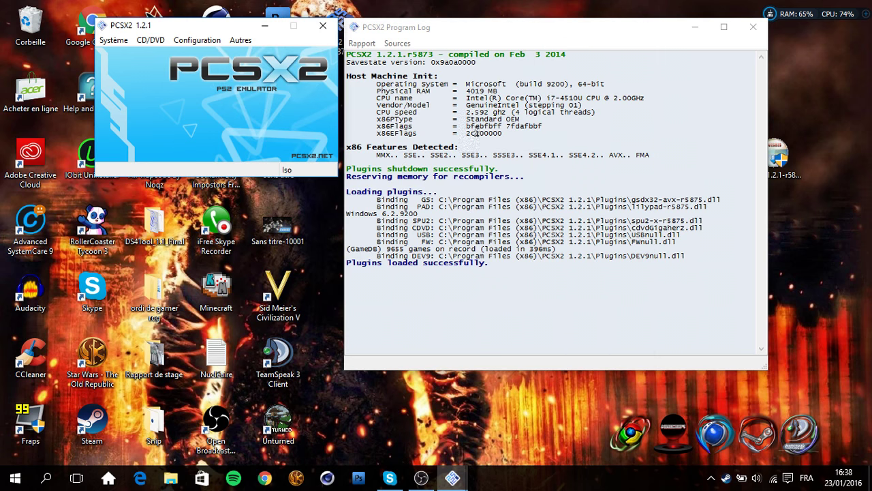
Step: Minimize both the emulator's main window and its program log to reveal the desktop
{"action": "left_click", "coordinate": [219, 40]}
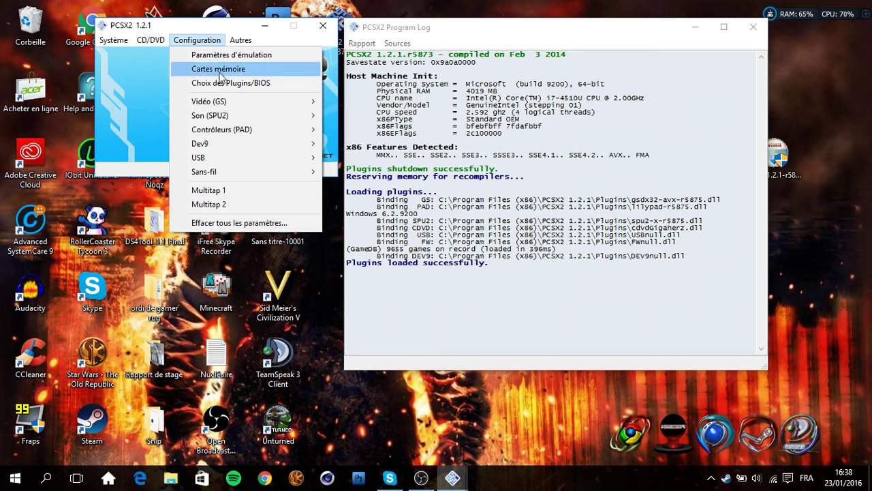
{"action": "left_click", "coordinate": [139, 80]}
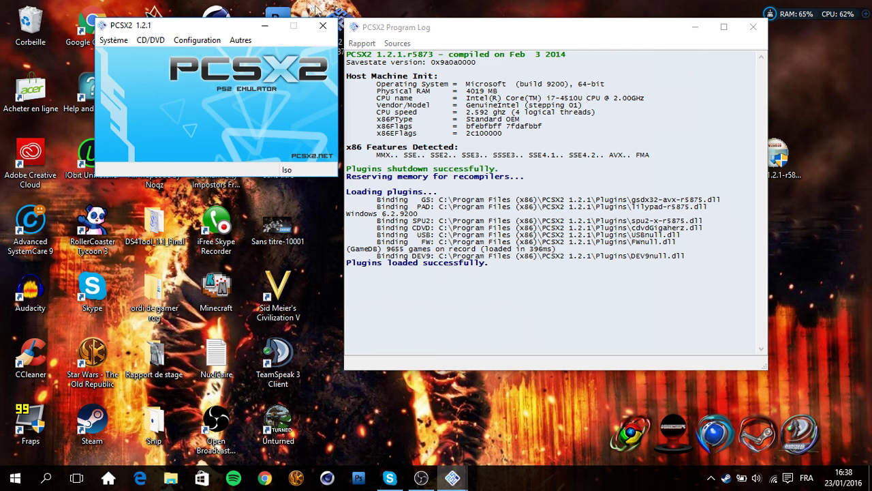
{"action": "left_click", "coordinate": [265, 26]}
{"action": "left_click", "coordinate": [696, 27]}
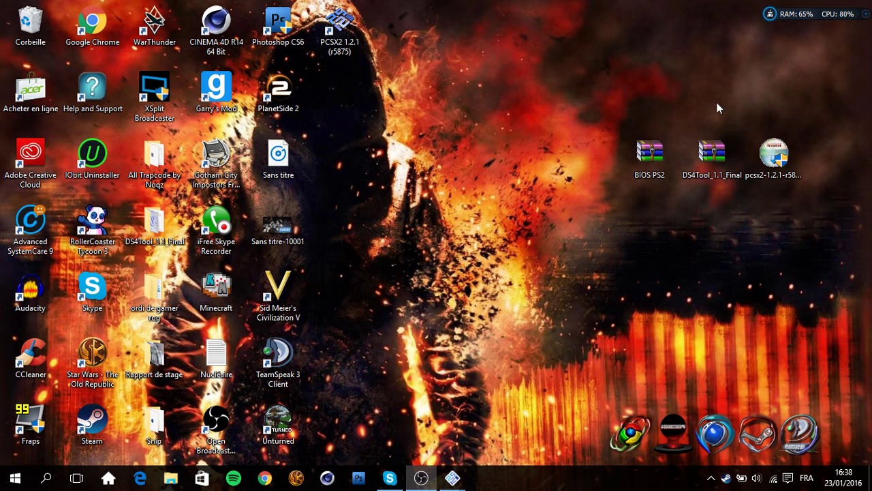
Step: Try to extract the DS4Tool_1.1_Final folder from its archive to the desktop, and close the archive window
{"action": "double_click", "coordinate": [723, 151]}
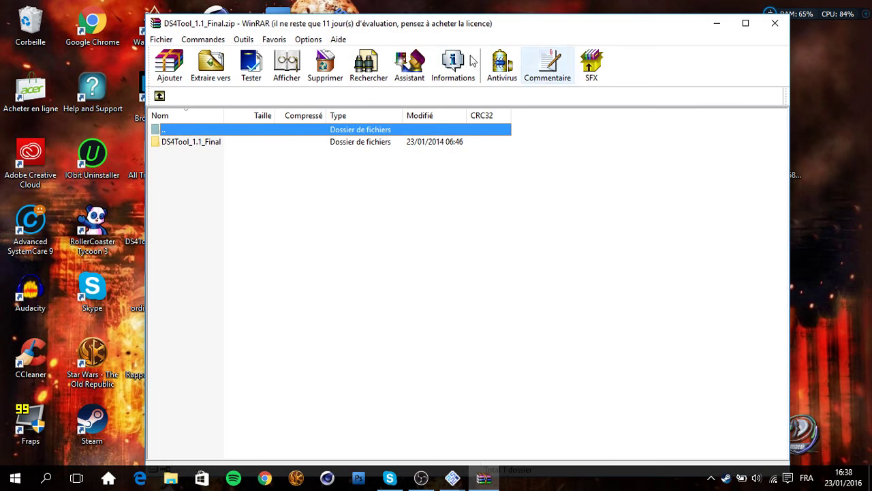
{"action": "left_click_drag", "start_coordinate": [397, 24], "coordinate": [610, 27]}
{"action": "left_click", "coordinate": [396, 146]}
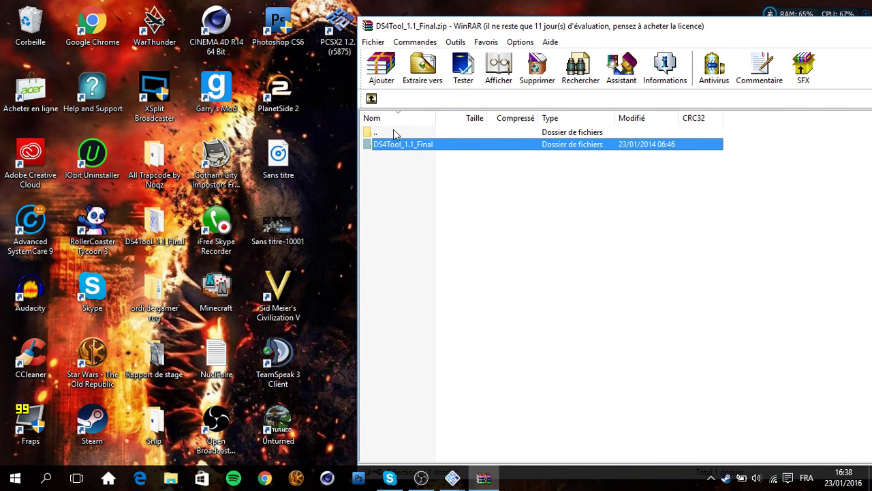
{"action": "left_click_drag", "start_coordinate": [411, 143], "coordinate": [332, 102]}
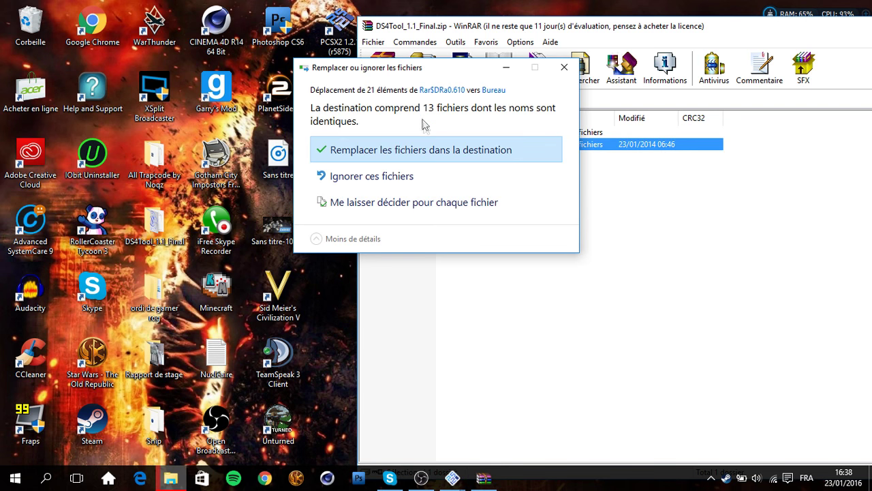
{"action": "left_click", "coordinate": [428, 154]}
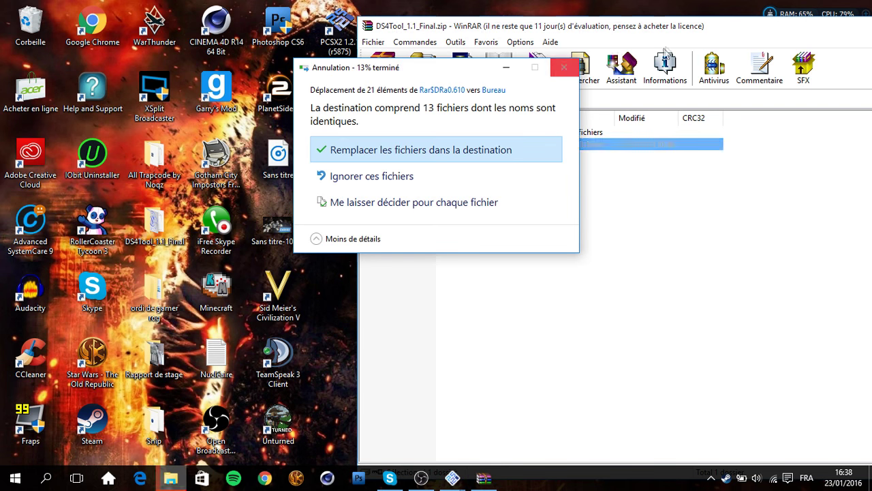
{"action": "left_click_drag", "start_coordinate": [651, 28], "coordinate": [411, 53]}
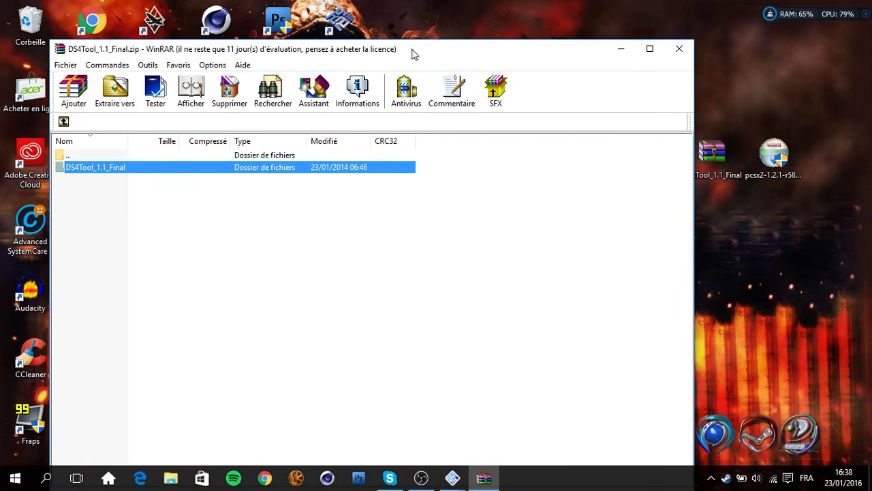
{"action": "left_click", "coordinate": [680, 50]}
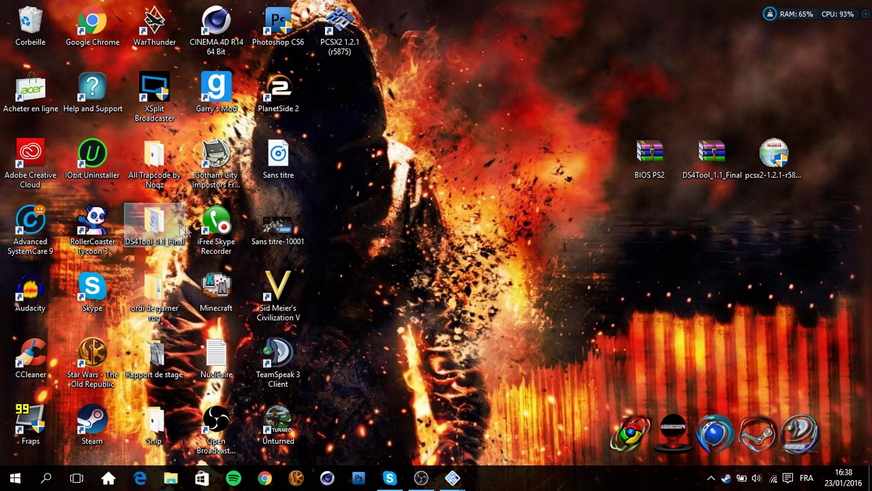
Step: Run ScpDriver from the Virtual Bus Driver folder inside DS4Tool_1.1_Final, install the virtual bus driver, and exit the installer
{"action": "double_click", "coordinate": [155, 230]}
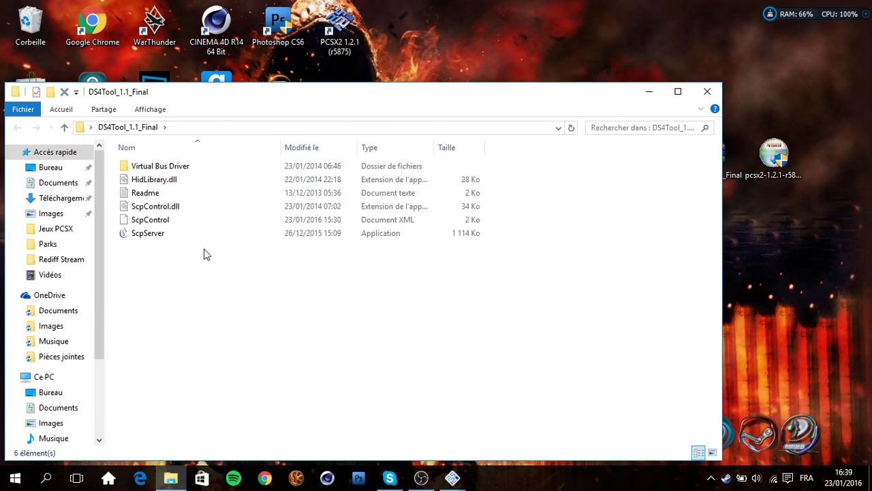
{"action": "double_click", "coordinate": [195, 167]}
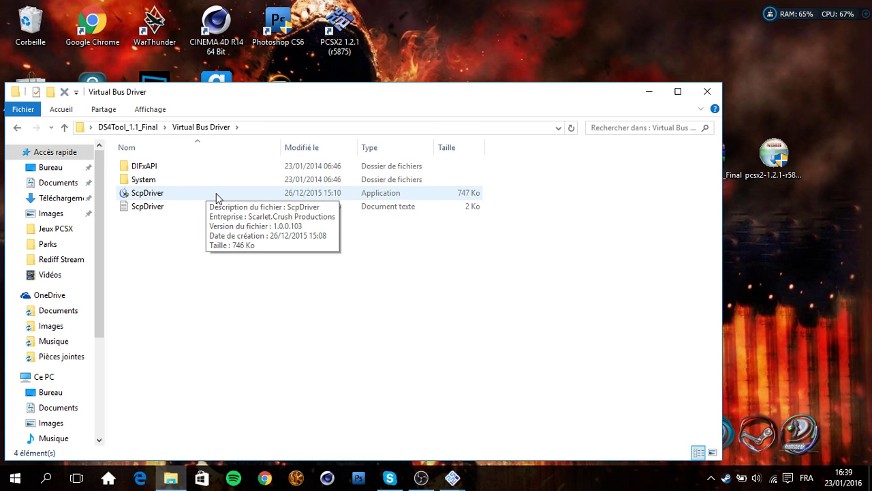
{"action": "left_click", "coordinate": [217, 198]}
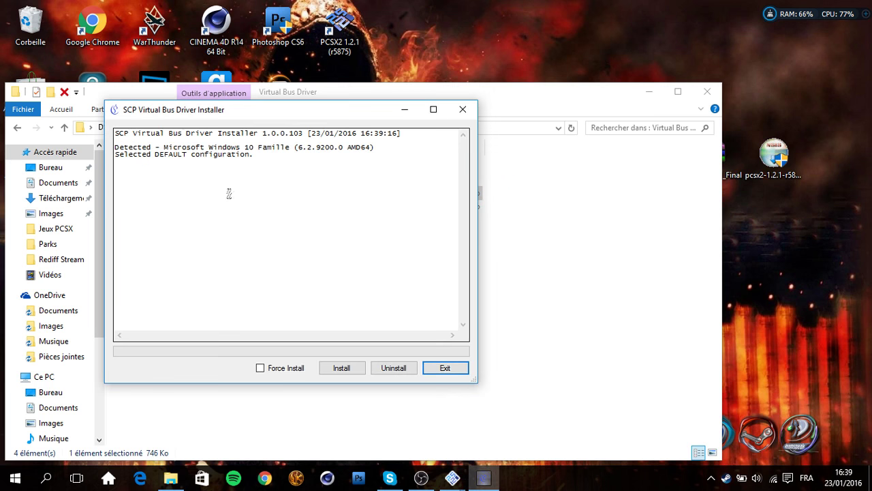
{"action": "left_click_drag", "start_coordinate": [274, 114], "coordinate": [248, 82]}
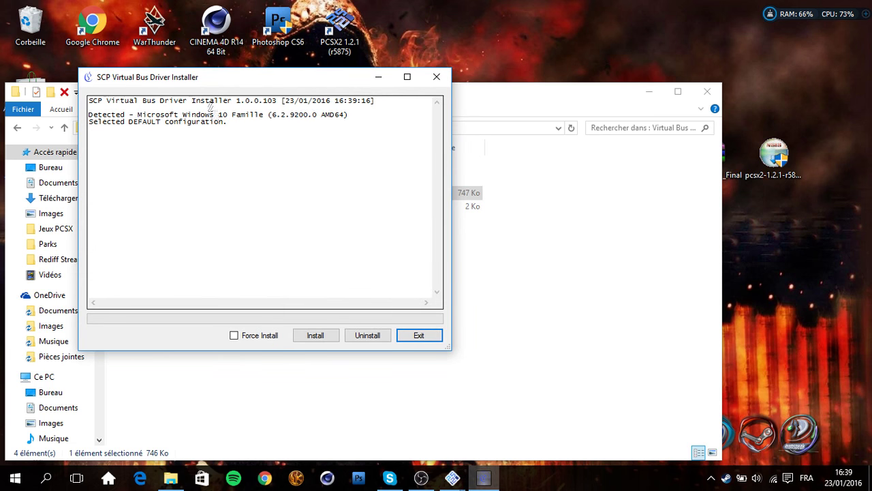
{"action": "left_click_drag", "start_coordinate": [191, 82], "coordinate": [248, 109]}
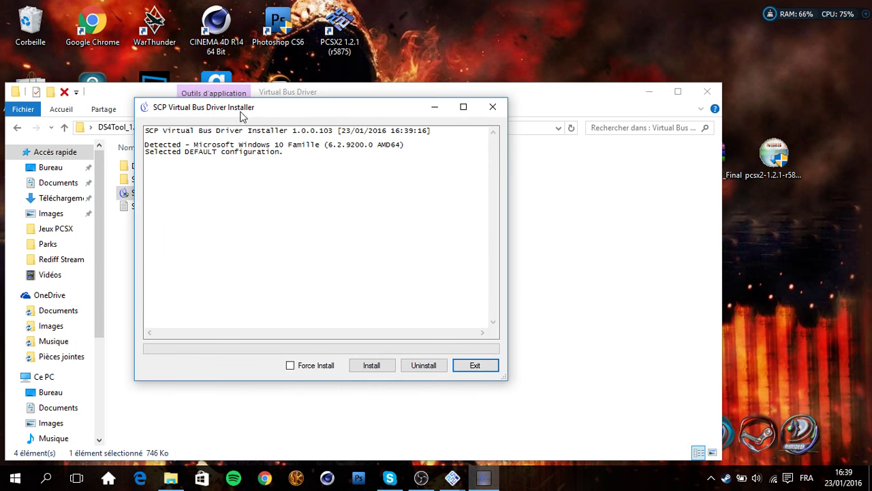
{"action": "left_click", "coordinate": [376, 363]}
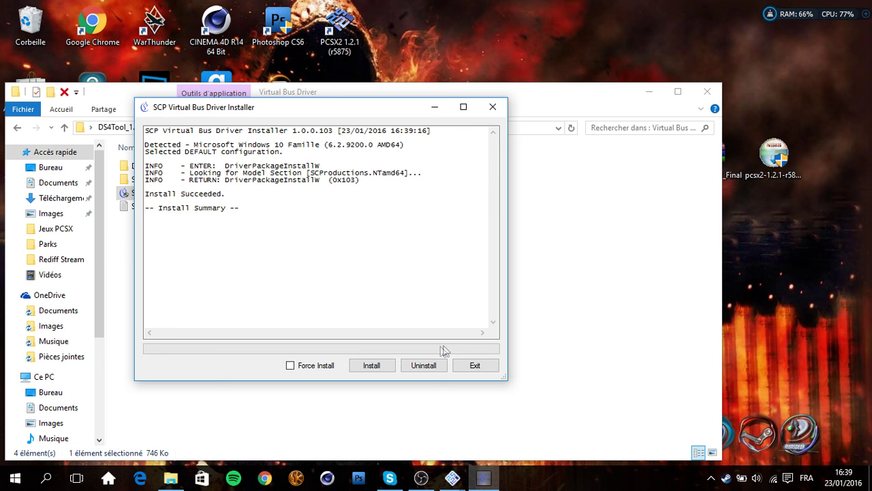
{"action": "left_click", "coordinate": [469, 368]}
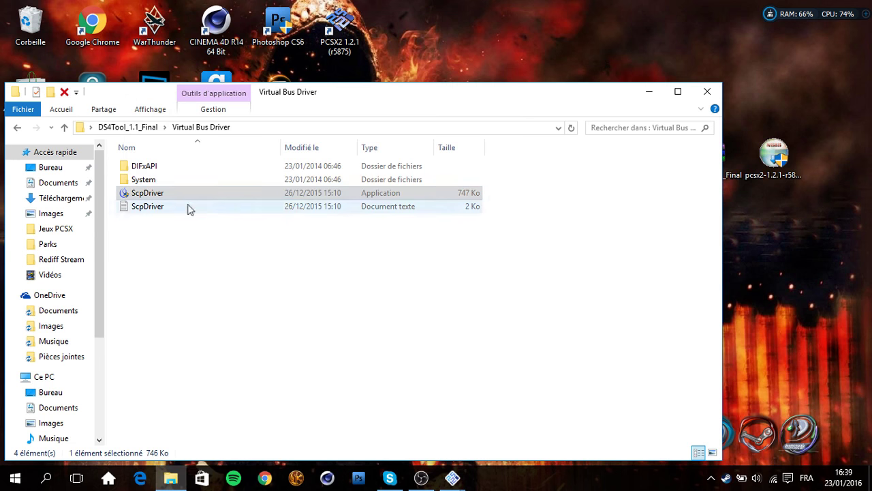
Step: Launch ScpServer from the DS4Tool_1.1_Final folder and close the folder window
{"action": "left_click", "coordinate": [139, 127]}
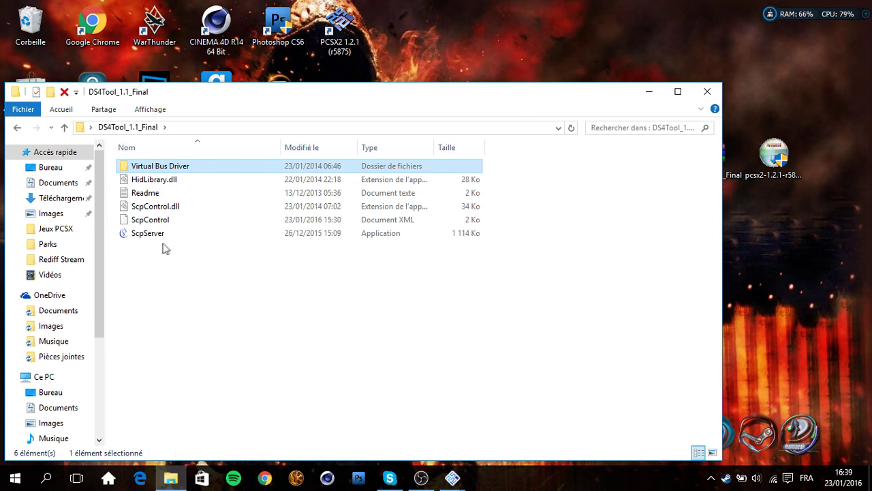
{"action": "double_click", "coordinate": [148, 233]}
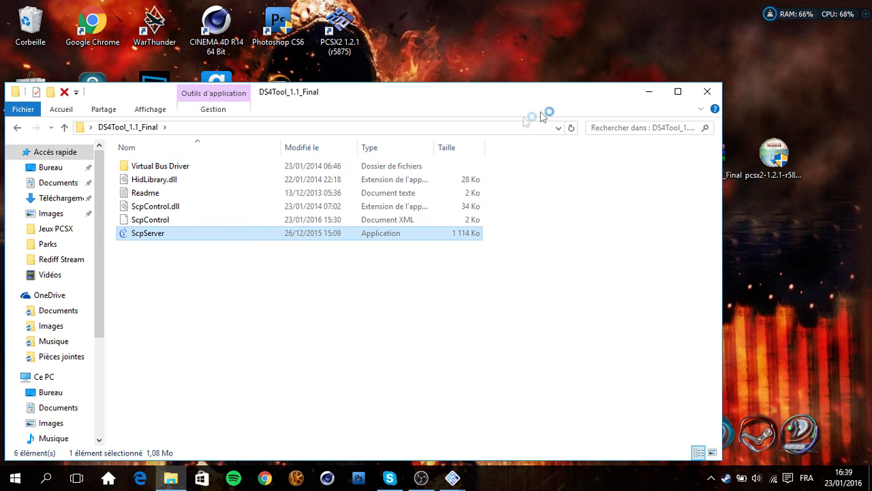
{"action": "left_click", "coordinate": [716, 93]}
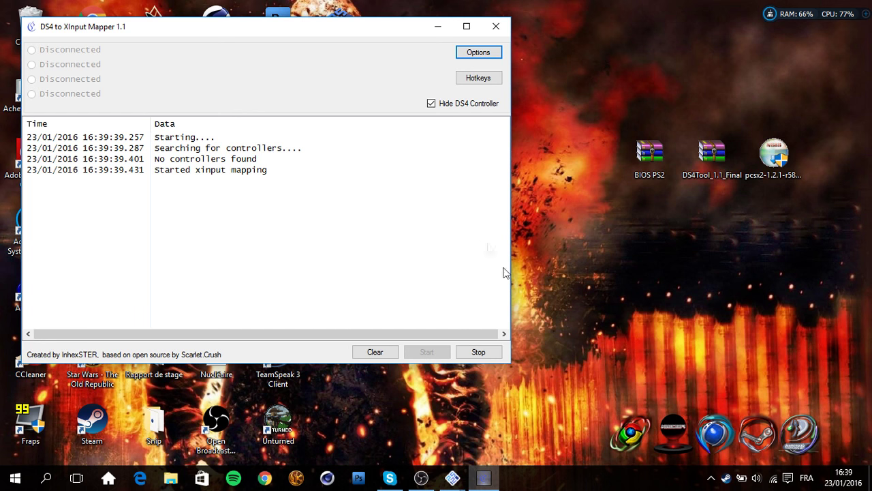
Step: Stop the DS4 mapping, clear its log, restart it, select Controller 1, and minimize the mapper
{"action": "left_click", "coordinate": [480, 352]}
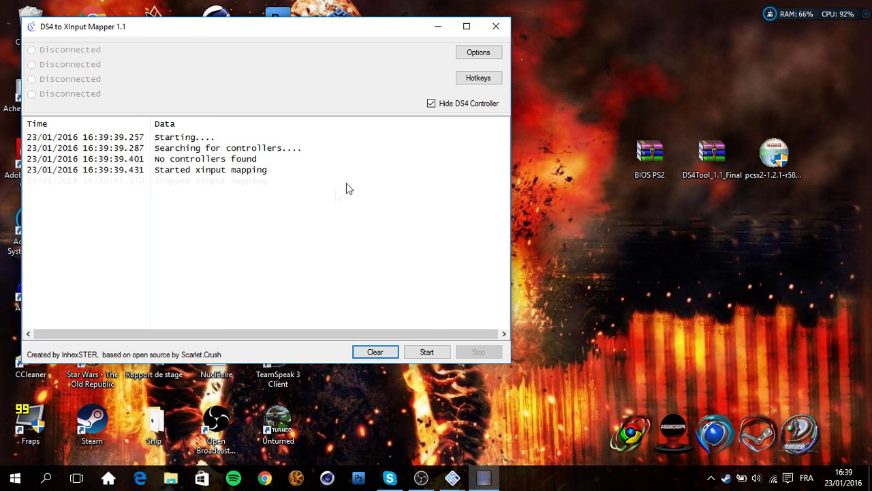
{"action": "left_click", "coordinate": [382, 353]}
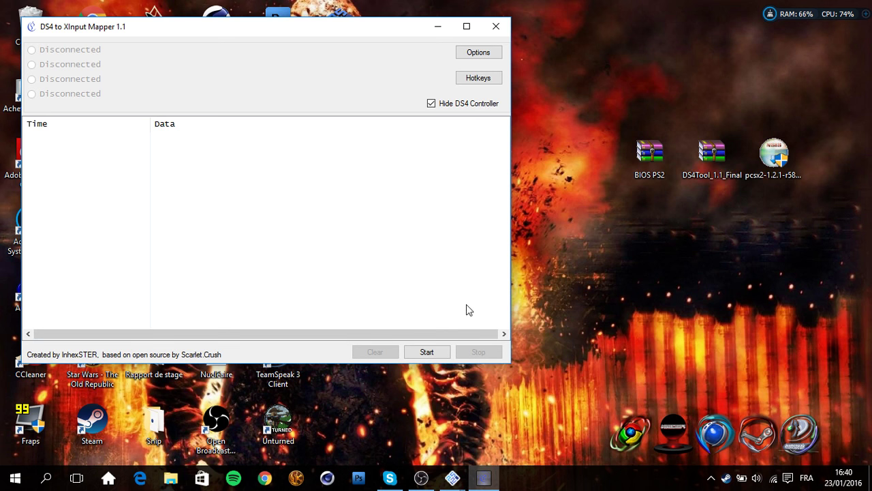
{"action": "left_click", "coordinate": [445, 356]}
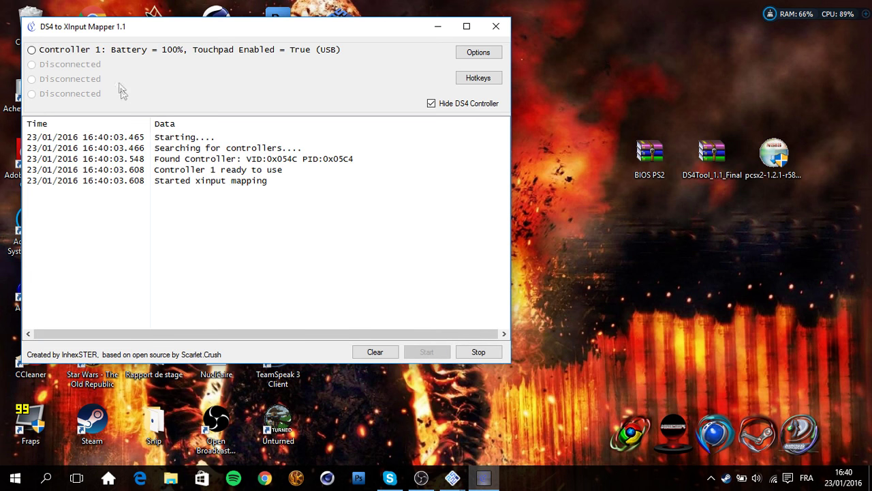
{"action": "left_click", "coordinate": [71, 53]}
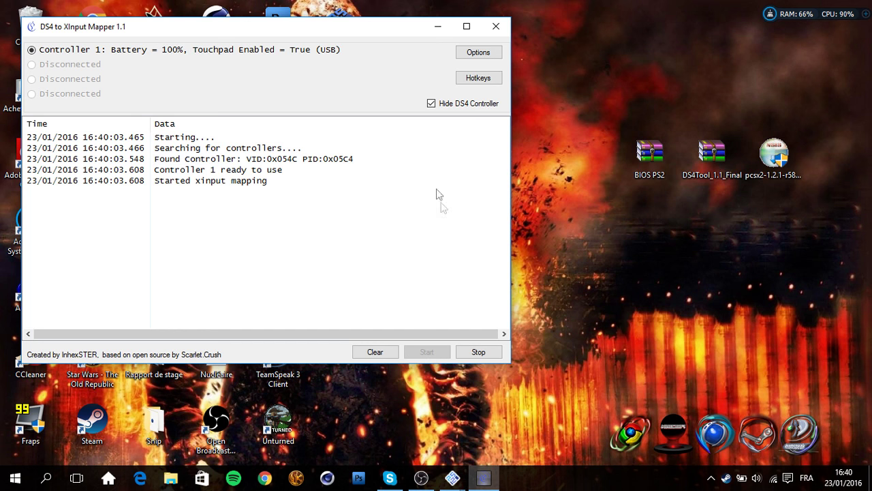
{"action": "left_click", "coordinate": [438, 28]}
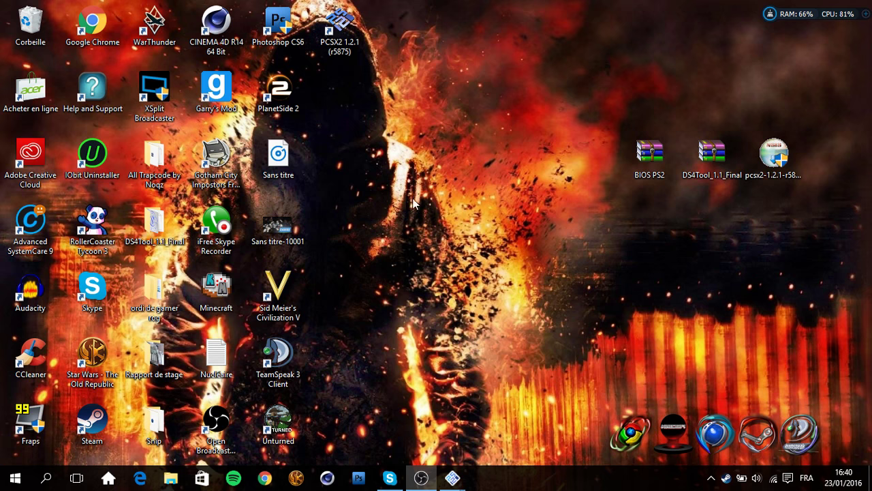
{"action": "left_click", "coordinate": [437, 196]}
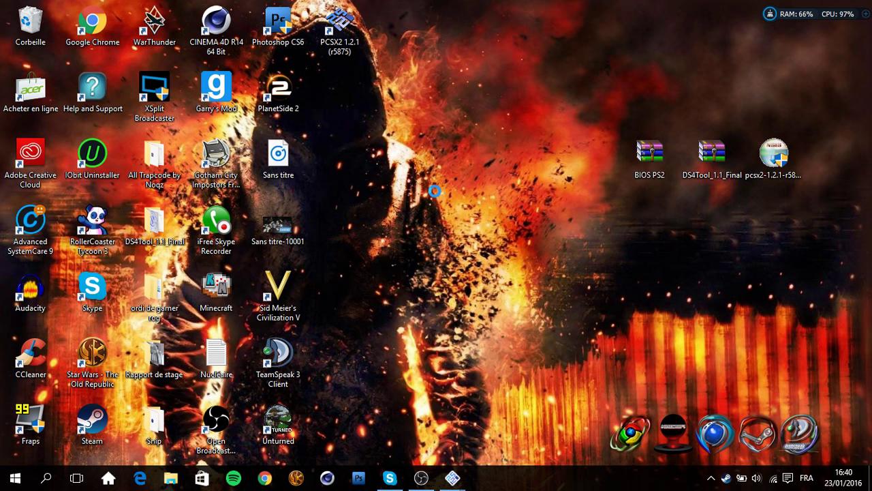
{"action": "right_click", "coordinate": [437, 196]}
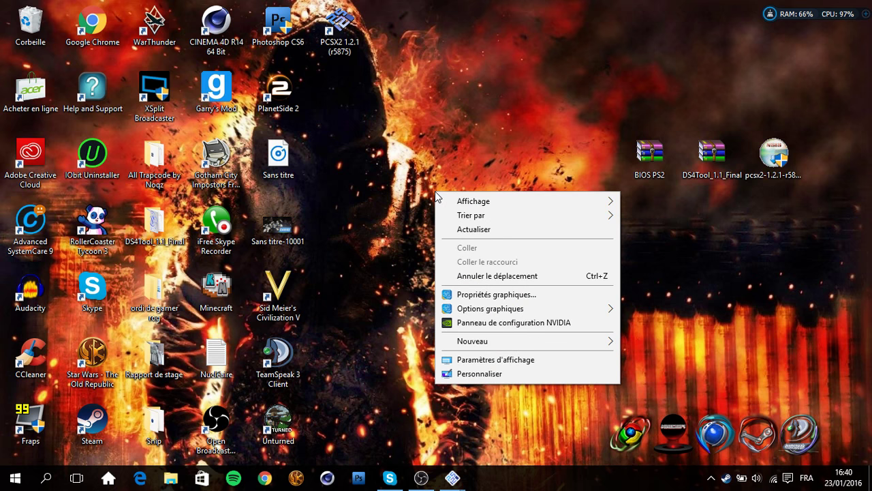
{"action": "left_click", "coordinate": [456, 178]}
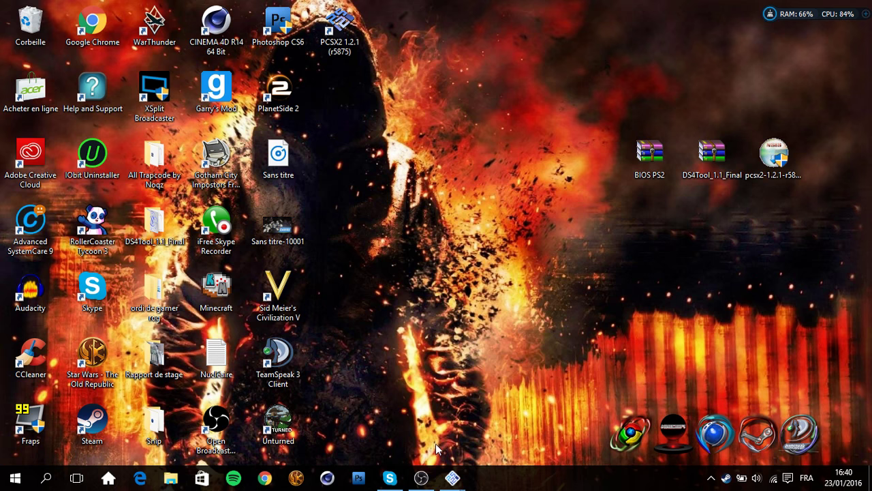
Step: Restore the PCSX2 1.2.1 main window and its Program Log, and arrange them side by side on the desktop
{"action": "mouse_move", "coordinate": [463, 482]}
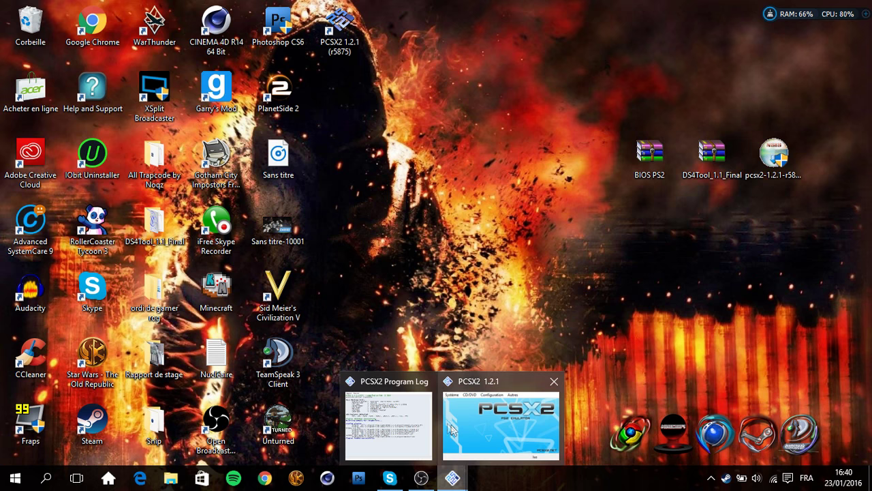
{"action": "left_click", "coordinate": [488, 424]}
{"action": "left_click_drag", "start_coordinate": [213, 24], "coordinate": [272, 67]}
{"action": "mouse_move", "coordinate": [453, 479]}
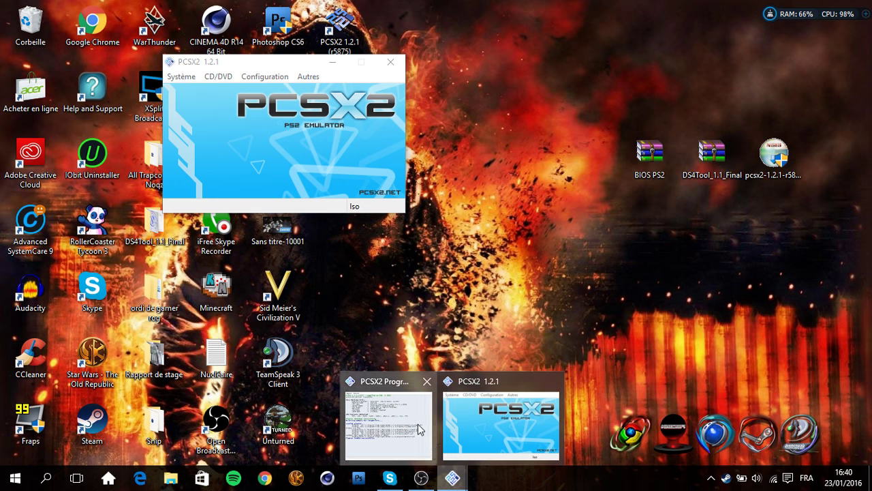
{"action": "left_click", "coordinate": [409, 426]}
{"action": "left_click_drag", "start_coordinate": [225, 63], "coordinate": [182, 65]}
Step: Open the LilyPad controller plugin settings and select DX Controller (XBOX 360 For Windows) in the device diagnostics
{"action": "left_click", "coordinate": [218, 79]}
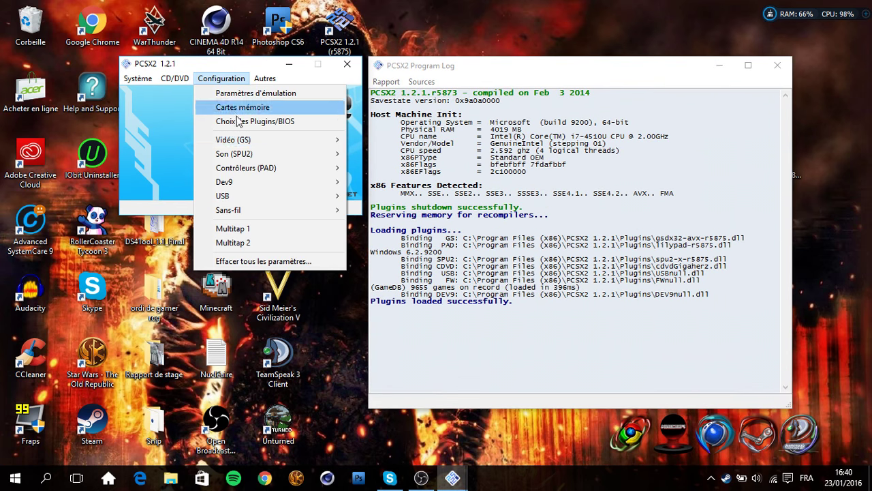
{"action": "mouse_move", "coordinate": [273, 168]}
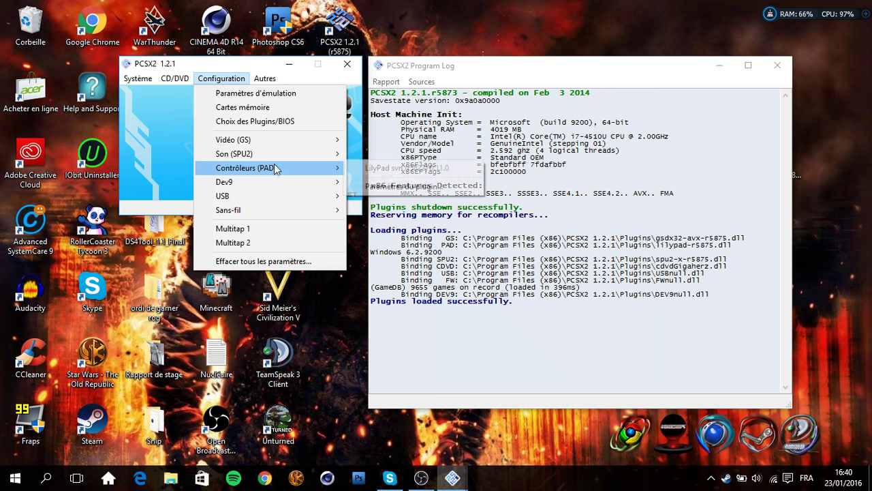
{"action": "left_click", "coordinate": [381, 186]}
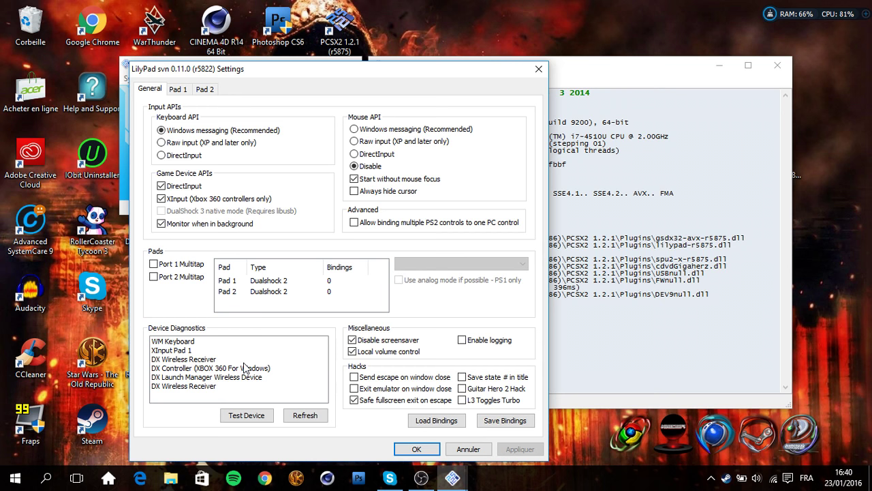
{"action": "left_click", "coordinate": [222, 369]}
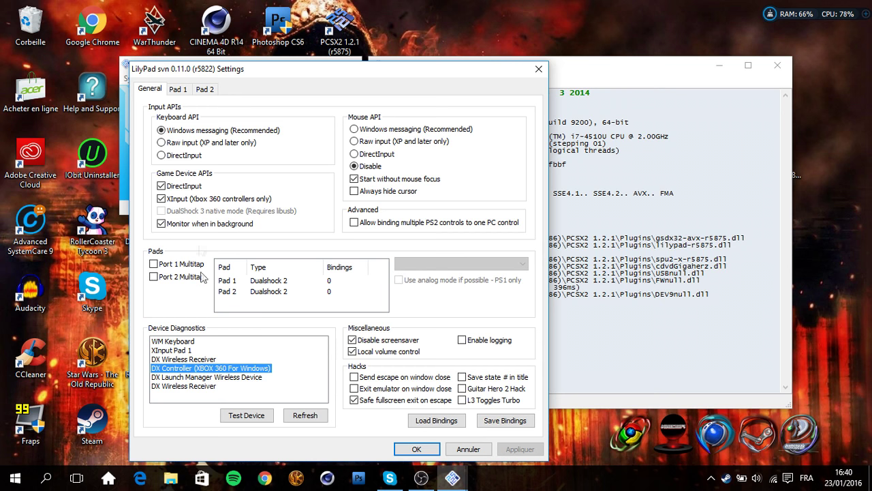
Step: On Pad 1, bind Square to X, Cross to A, Circle to B and Triangle to Y of XInput Pad 1
{"action": "left_click", "coordinate": [179, 89]}
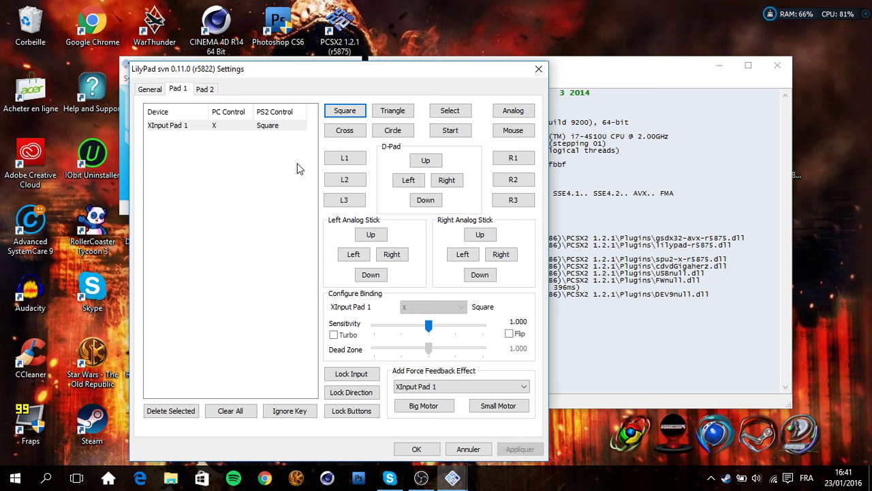
{"action": "left_click", "coordinate": [343, 133]}
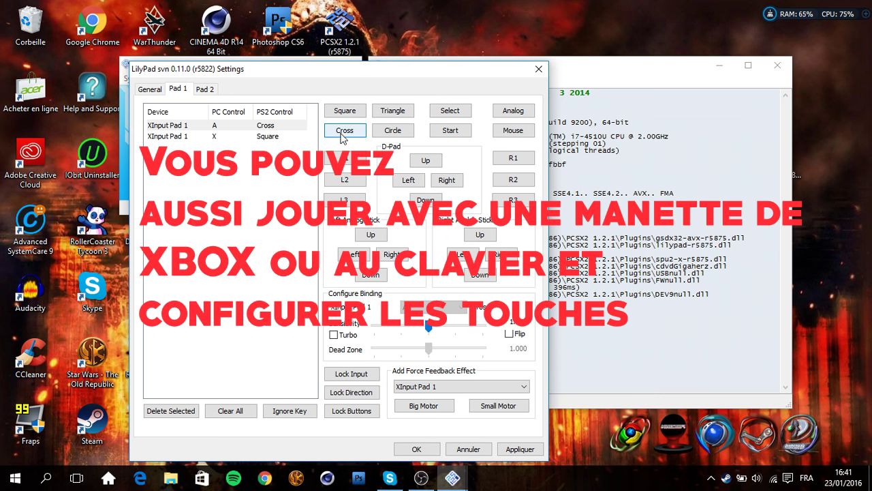
{"action": "left_click", "coordinate": [392, 132]}
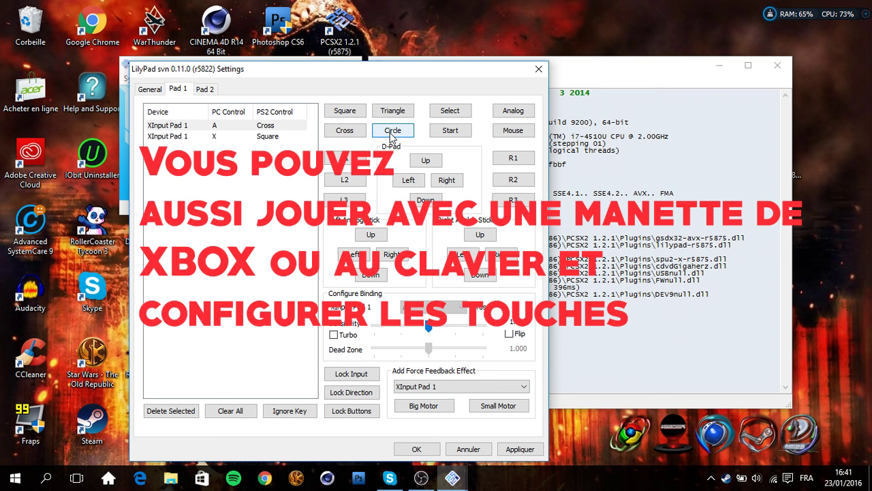
{"action": "left_click", "coordinate": [393, 112]}
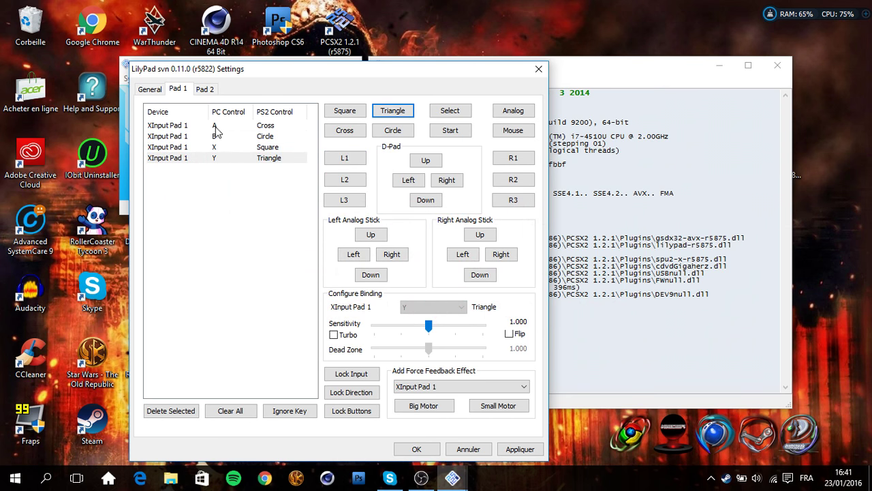
{"action": "left_click_drag", "start_coordinate": [233, 70], "coordinate": [319, 61]}
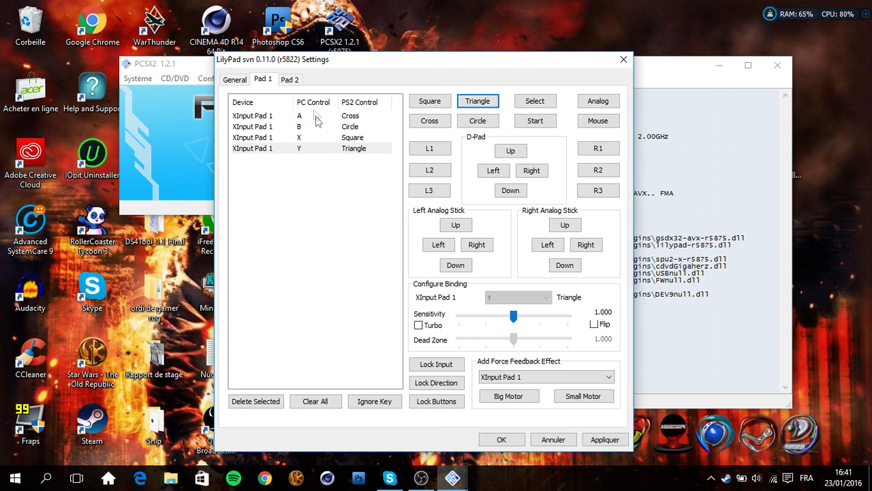
Step: Bind Pad 1's Select to Back, Start to Start, and the four D-Pad directions to the controller's matching D-pad directions
{"action": "left_click", "coordinate": [534, 102]}
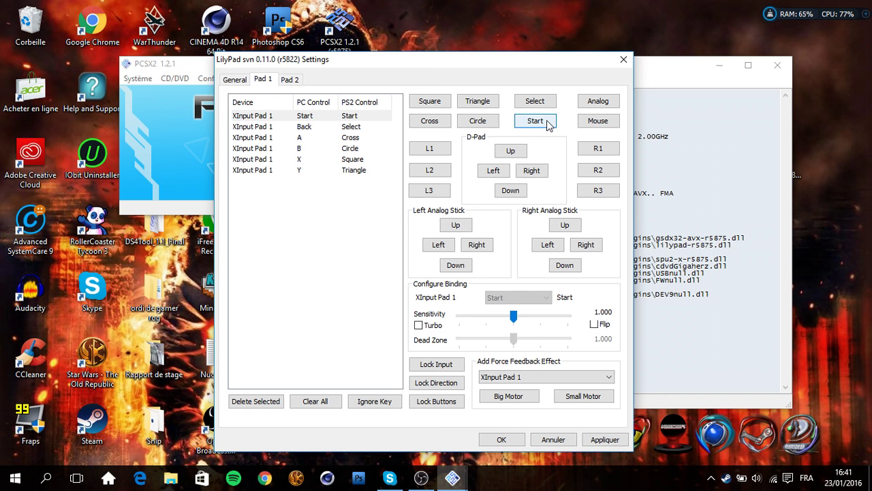
{"action": "left_click", "coordinate": [512, 153]}
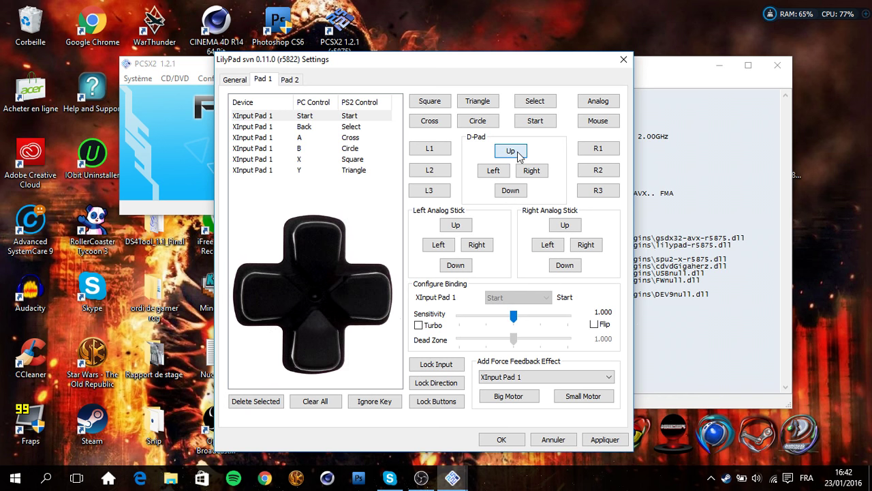
{"action": "left_click", "coordinate": [511, 192]}
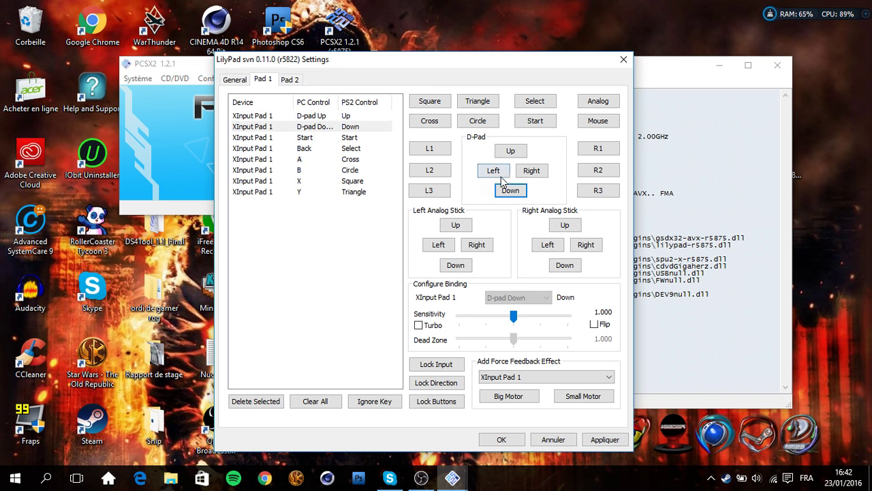
{"action": "left_click", "coordinate": [501, 172]}
{"action": "left_click", "coordinate": [532, 170]}
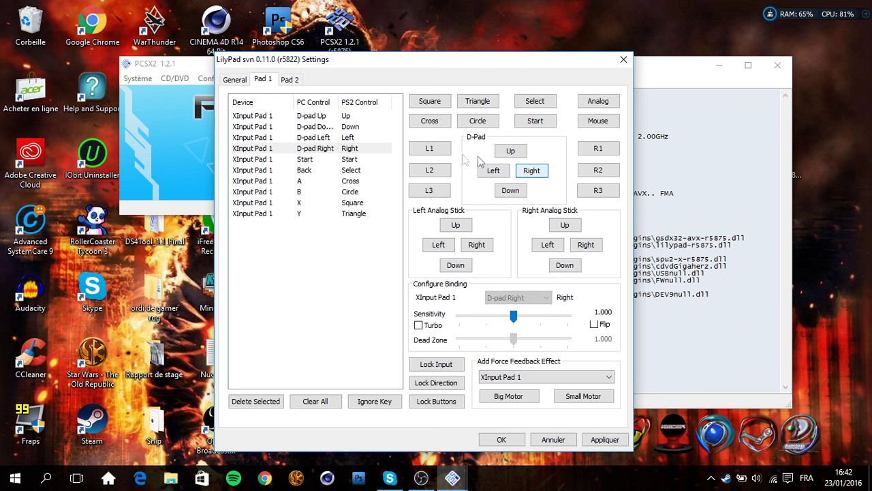
{"action": "left_click", "coordinate": [491, 169]}
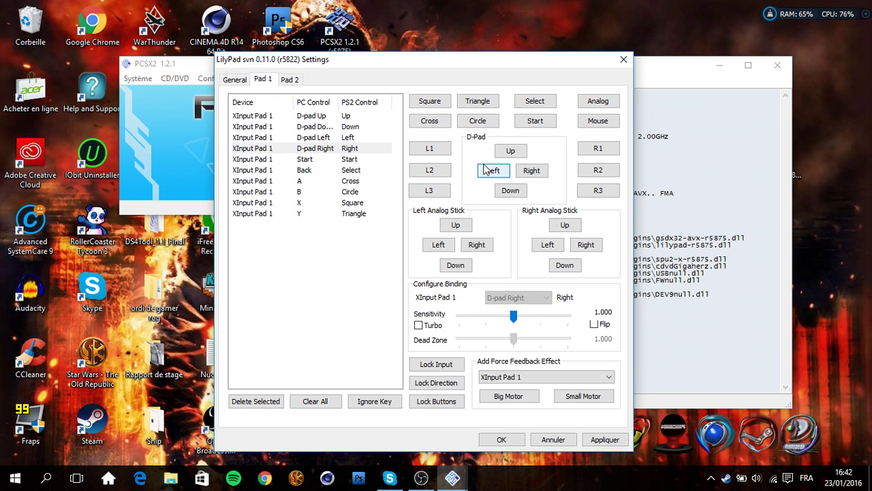
Step: Bind Pad 1's L1 and R1 to the shoulders, L2 and R2 to the triggers, and L3 and R3 to the thumb buttons
{"action": "left_click", "coordinate": [445, 150]}
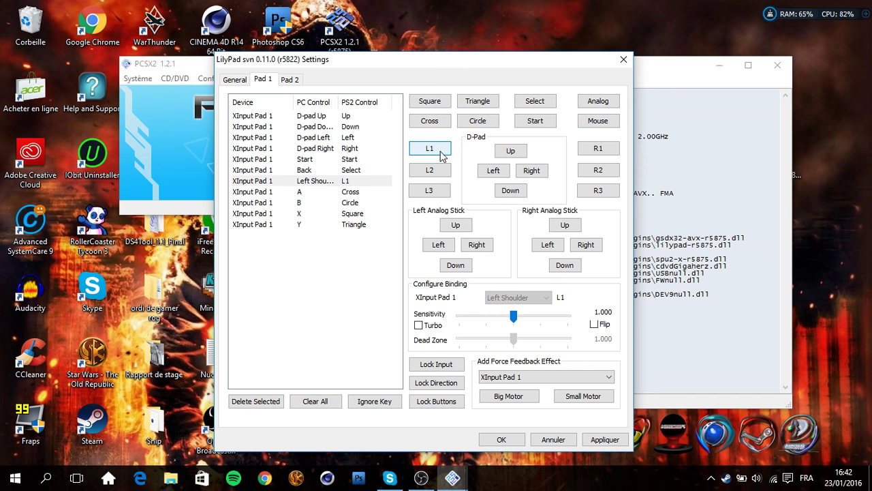
{"action": "left_click", "coordinate": [441, 153]}
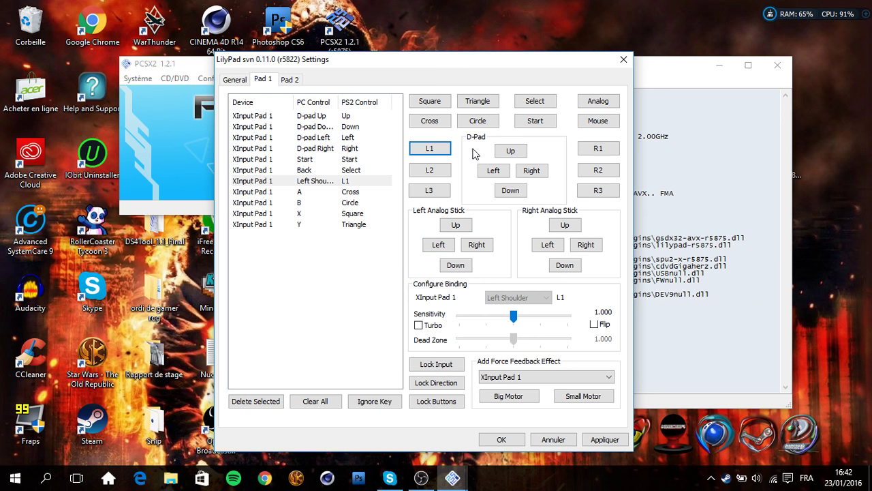
{"action": "left_click", "coordinate": [431, 172]}
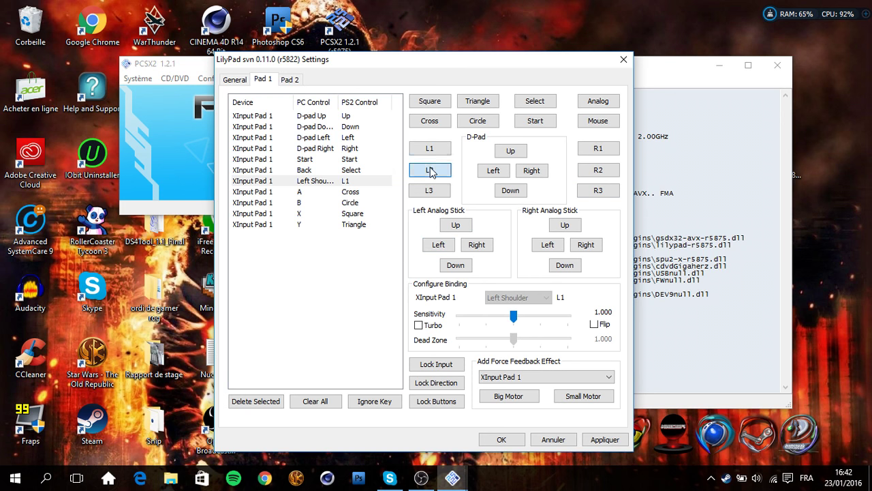
{"action": "left_click", "coordinate": [439, 190]}
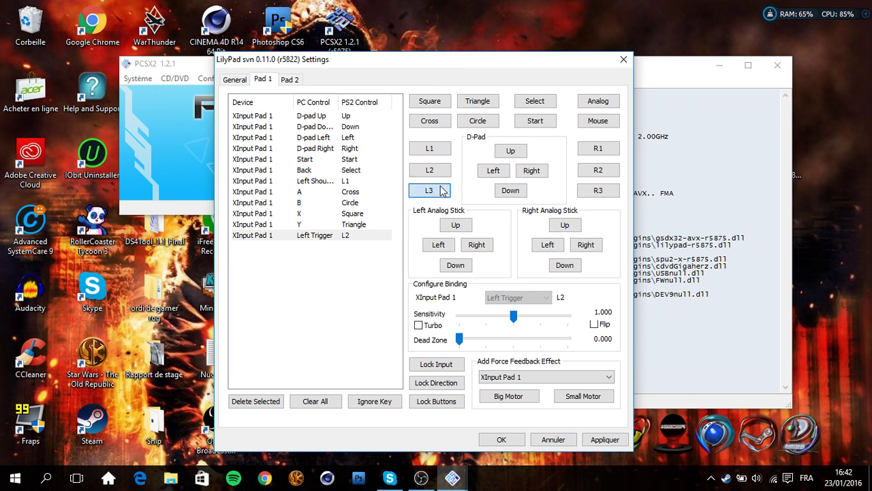
{"action": "left_click", "coordinate": [595, 150]}
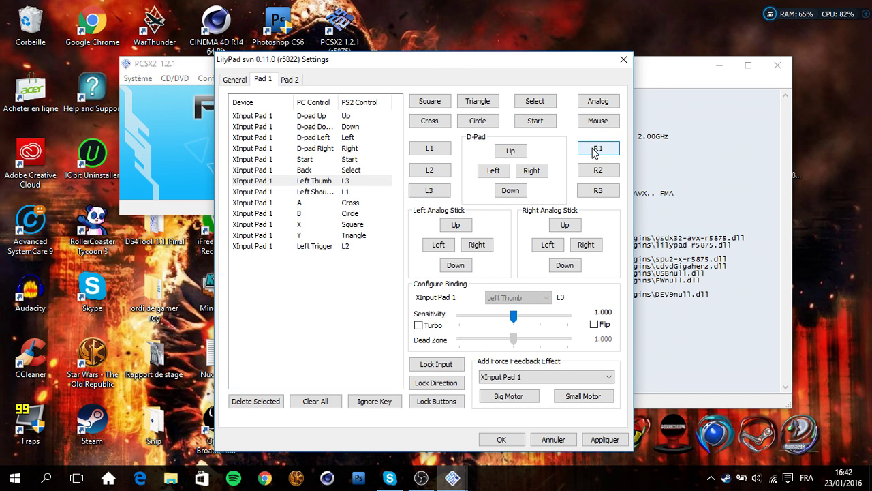
{"action": "left_click", "coordinate": [603, 169]}
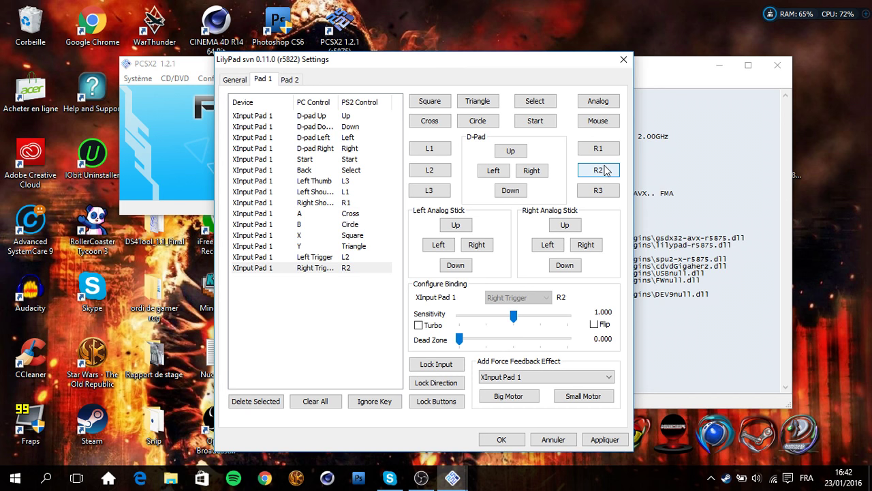
{"action": "left_click", "coordinate": [611, 191]}
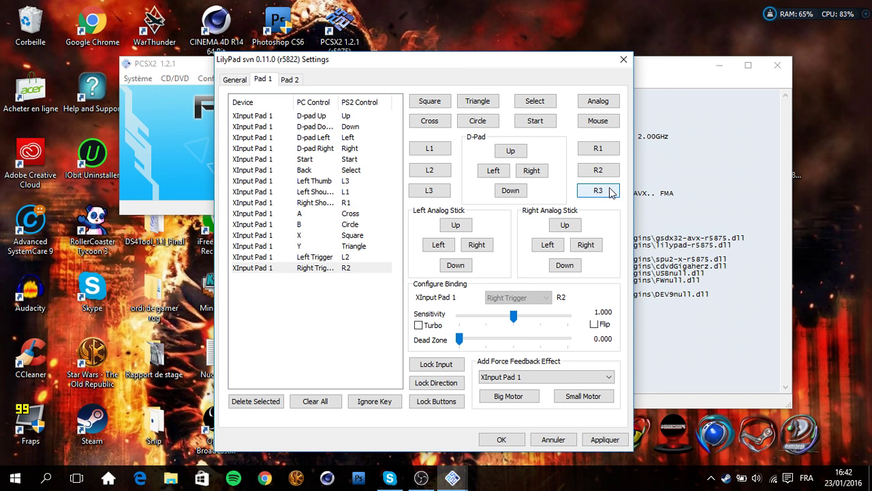
Step: Bind Pad 1's left analog stick up, down, right and left to the controller's left thumbstick axes
{"action": "left_click", "coordinate": [454, 227]}
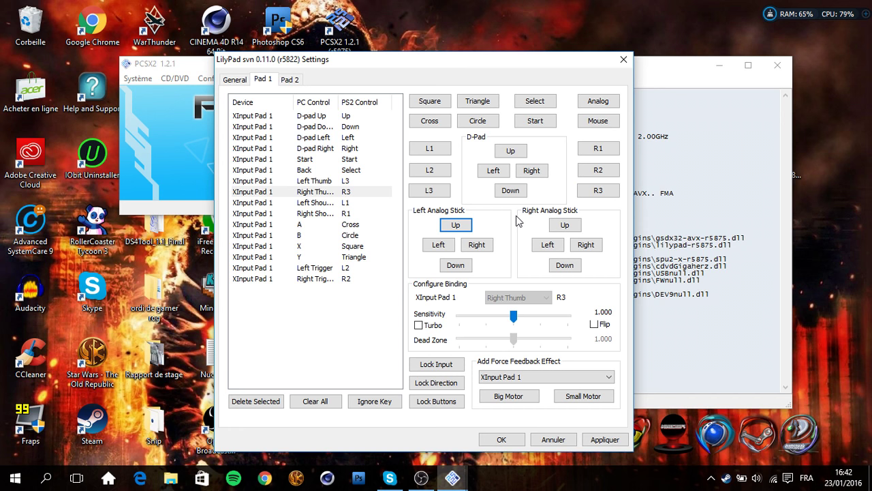
{"action": "left_click", "coordinate": [455, 266]}
{"action": "left_click", "coordinate": [477, 245]}
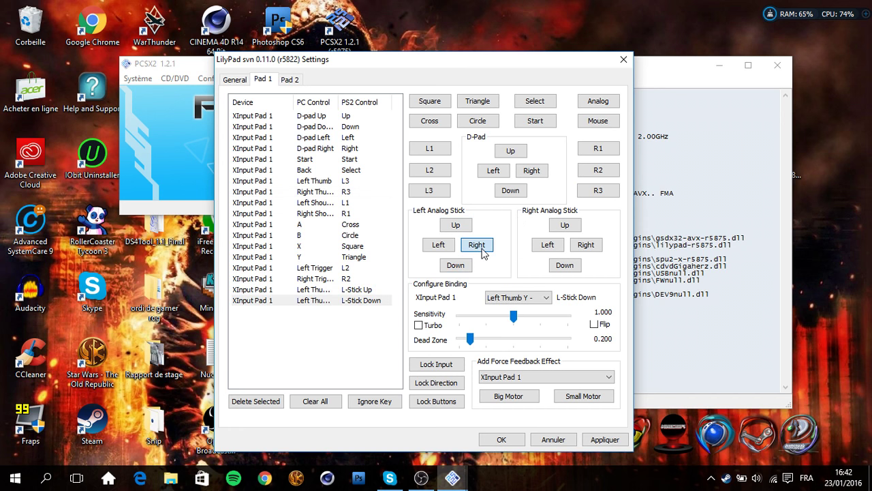
{"action": "left_click", "coordinate": [441, 245]}
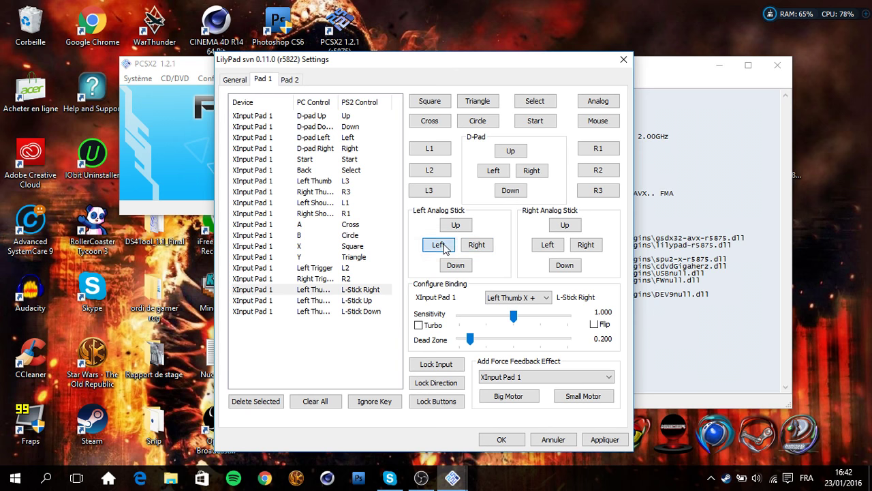
Step: Bind Pad 1's right analog stick directions to the controller's right thumbstick axes, and save the LilyPad settings
{"action": "left_click", "coordinate": [570, 227]}
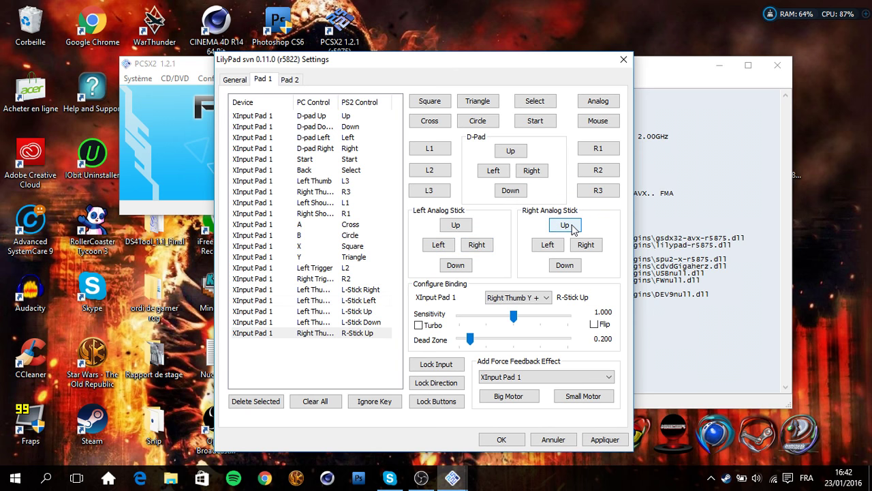
{"action": "left_click", "coordinate": [567, 273]}
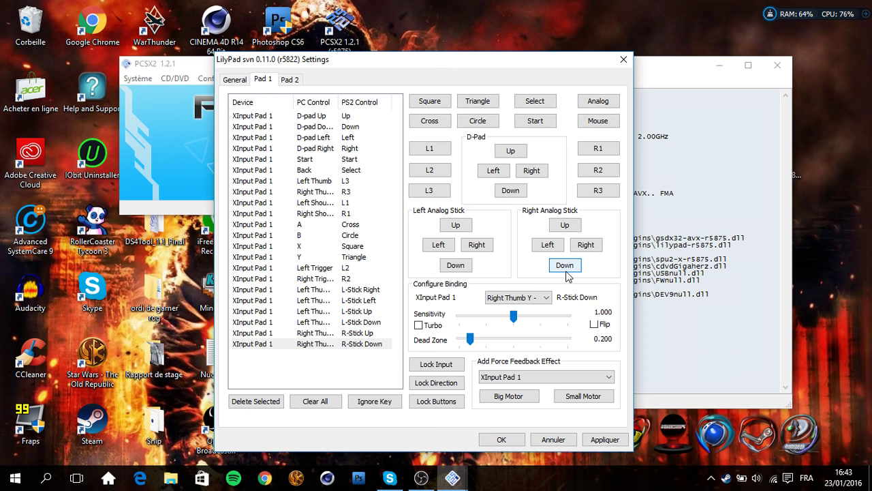
{"action": "left_click", "coordinate": [590, 247]}
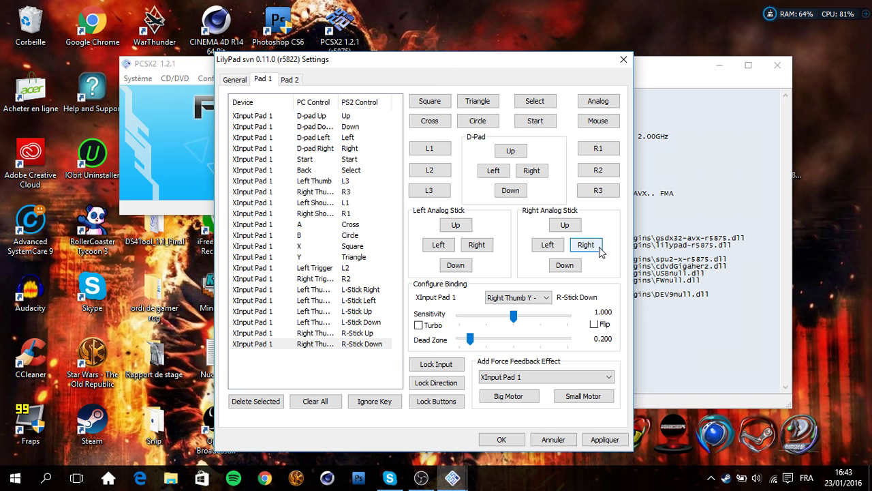
{"action": "left_click", "coordinate": [536, 246]}
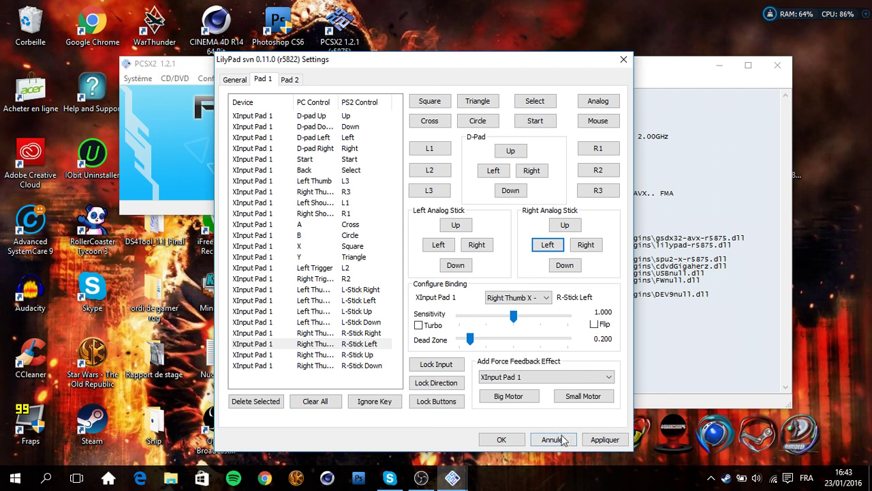
{"action": "left_click", "coordinate": [597, 440]}
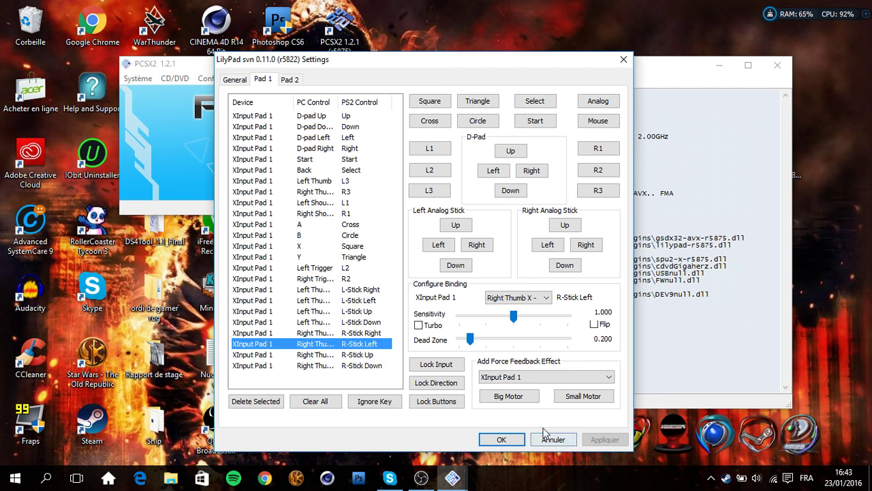
{"action": "left_click", "coordinate": [503, 440]}
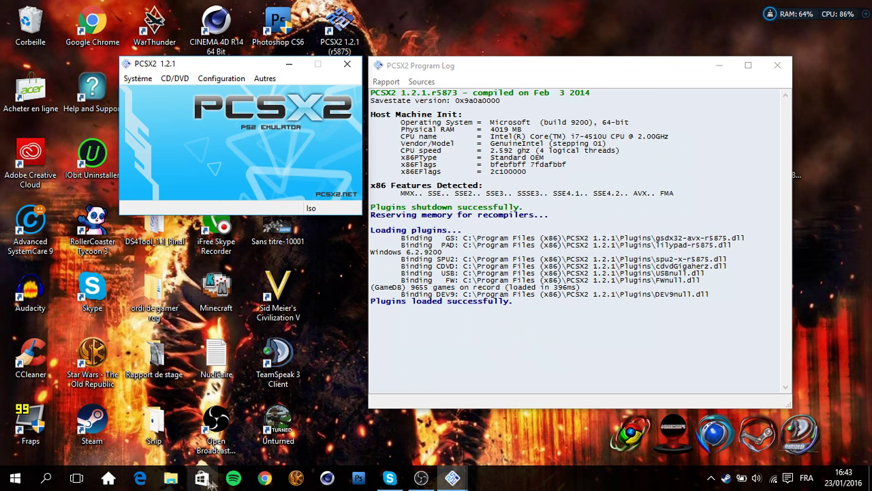
Step: Switch to Google Chrome and search Google for "kingdom hearts france iso"
{"action": "left_click", "coordinate": [265, 478]}
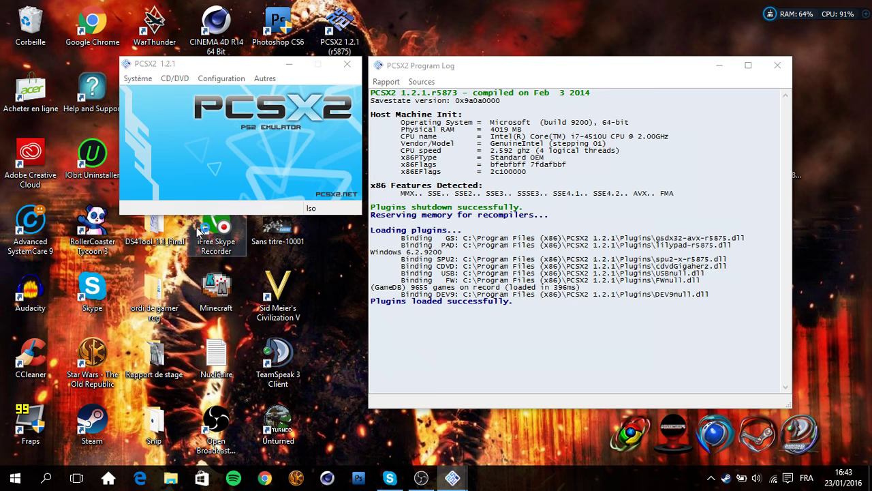
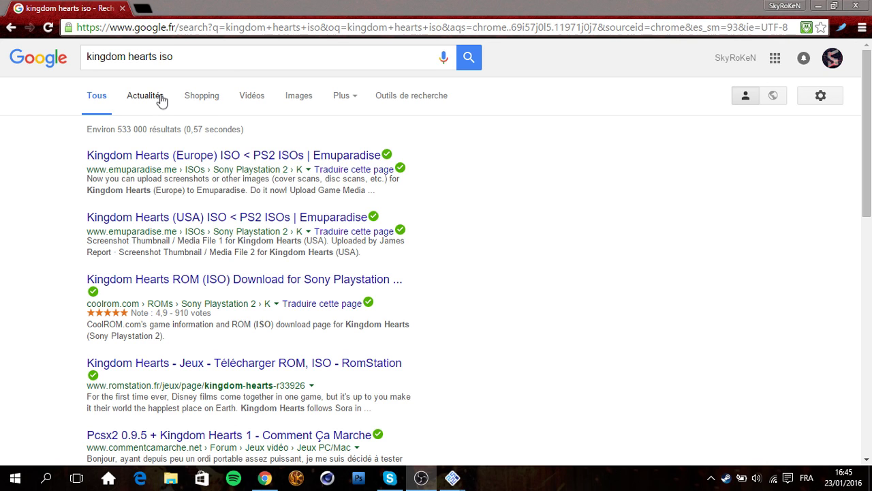
{"action": "left_click", "coordinate": [161, 60]}
{"action": "type", "text": "france"}
{"action": "key", "text": "Return"}
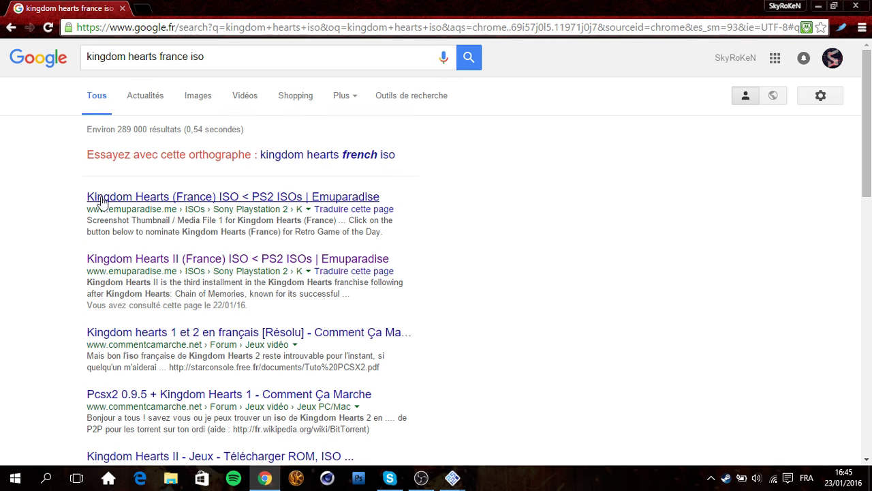
Step: Open Emuparadise's Kingdom Hearts (France) ISO search result and find its direct download links
{"action": "left_click_drag", "start_coordinate": [88, 211], "coordinate": [180, 212]}
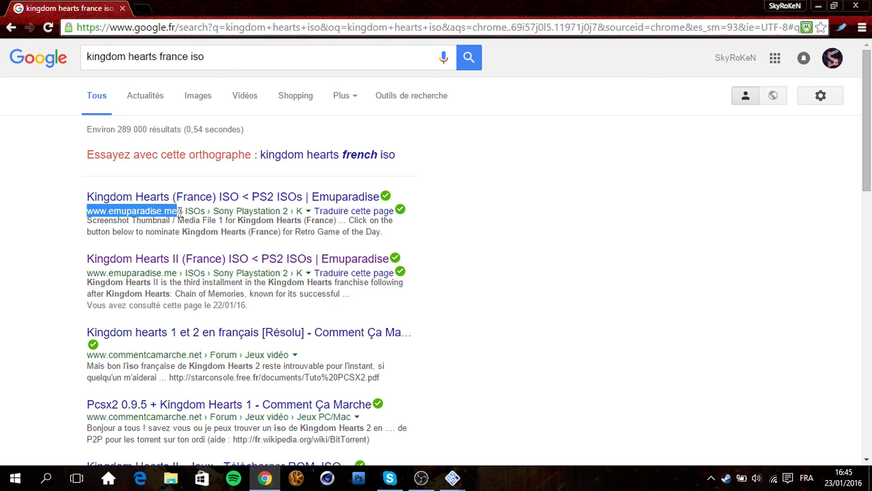
{"action": "left_click", "coordinate": [68, 278]}
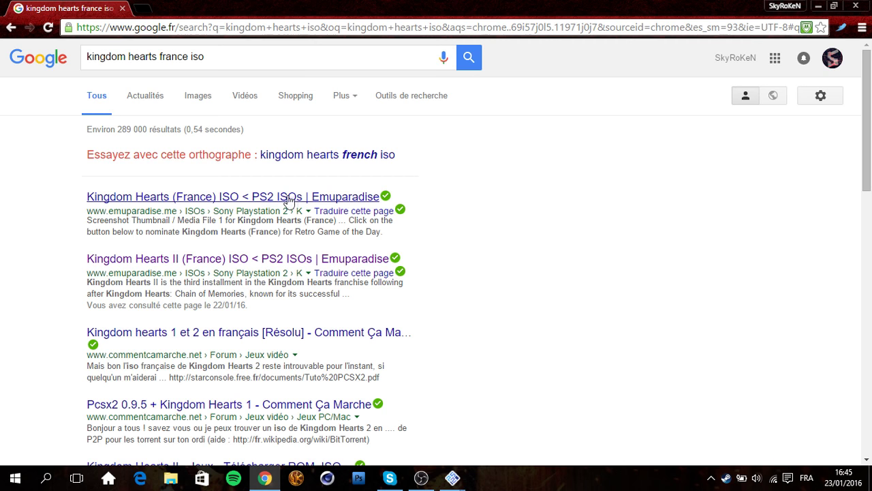
{"action": "left_click", "coordinate": [231, 196]}
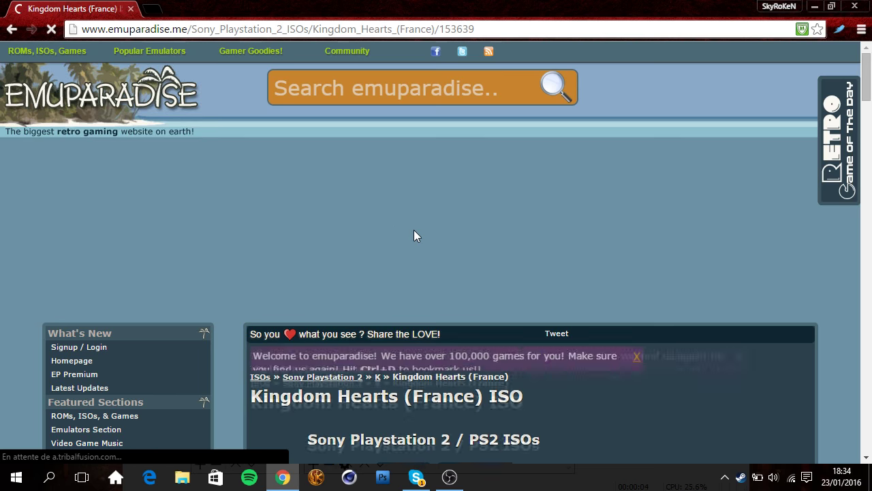
{"action": "scroll", "coordinate": [414, 230], "scroll_direction": "down", "scroll_amount": 9}
{"action": "scroll", "coordinate": [415, 231], "scroll_direction": "down", "scroll_amount": 20}
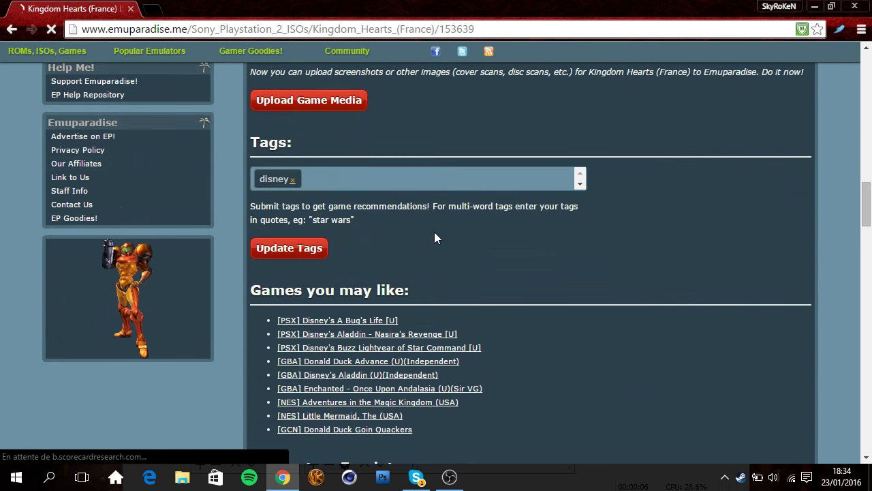
{"action": "scroll", "coordinate": [434, 237], "scroll_direction": "down", "scroll_amount": 11}
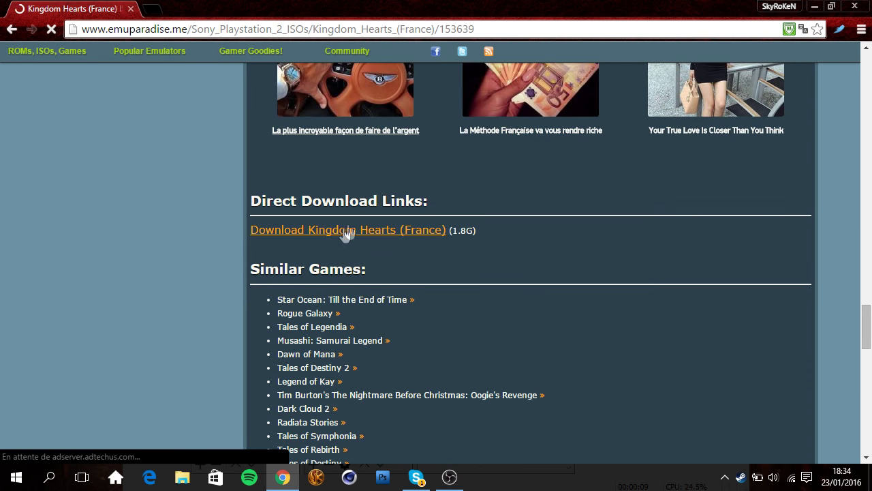
Step: Open the Kingdom Hearts (France) download page and look over its direct download section
{"action": "left_click", "coordinate": [359, 231]}
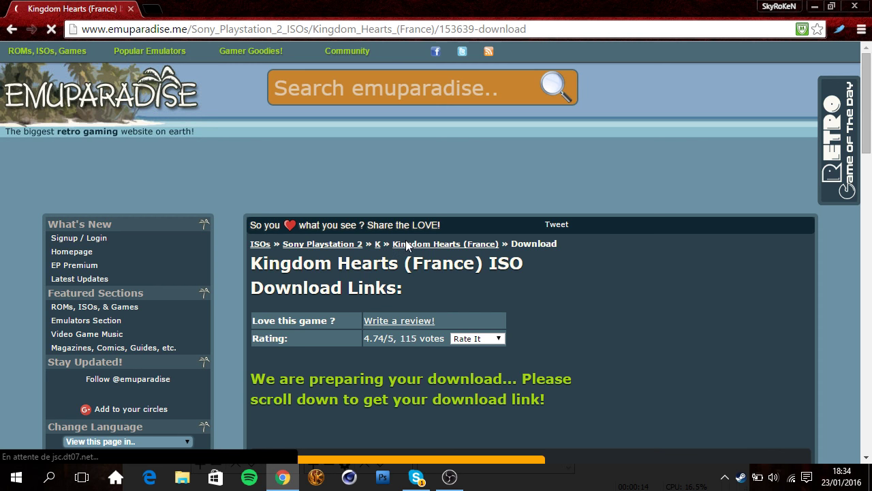
{"action": "scroll", "coordinate": [407, 243], "scroll_direction": "down", "scroll_amount": 7}
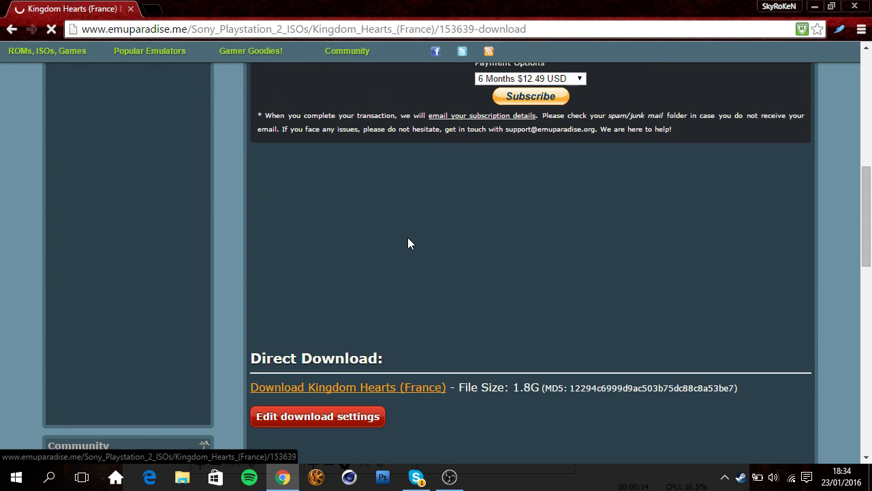
{"action": "scroll", "coordinate": [409, 236], "scroll_direction": "down", "scroll_amount": 5}
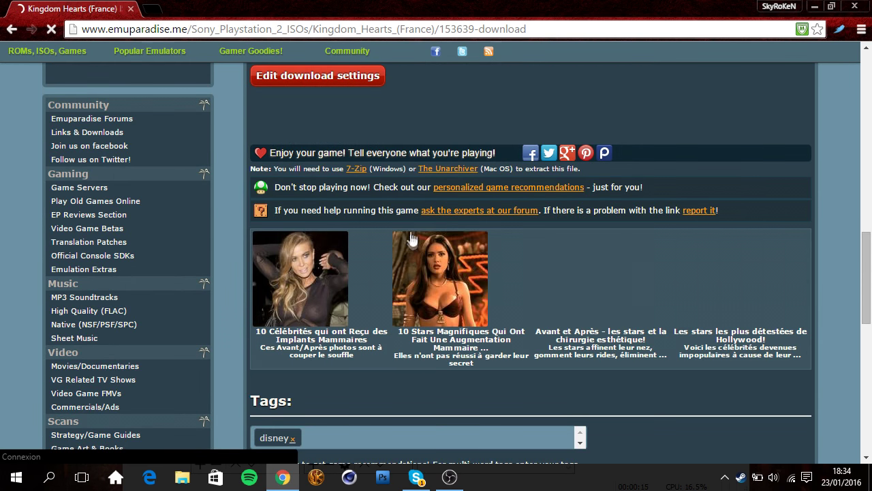
{"action": "scroll", "coordinate": [409, 231], "scroll_direction": "up", "scroll_amount": 3}
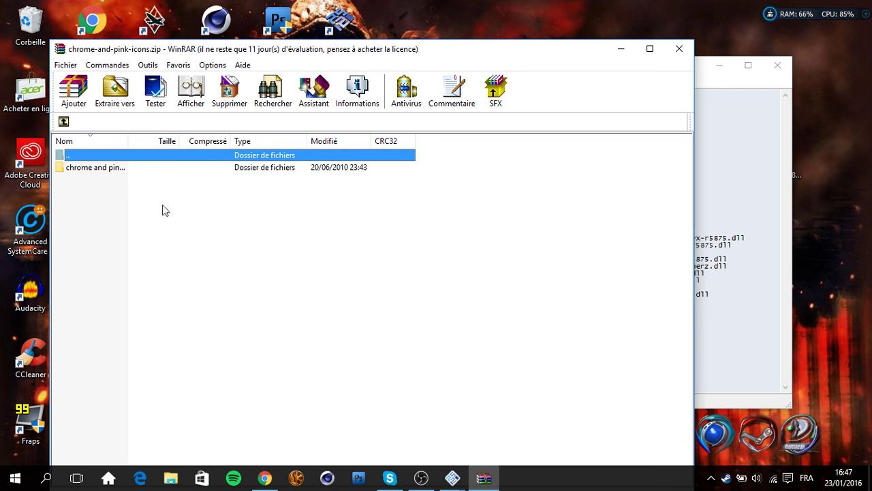
{"action": "right_click", "coordinate": [108, 188]}
{"action": "left_click", "coordinate": [81, 203]}
{"action": "left_click", "coordinate": [79, 170]}
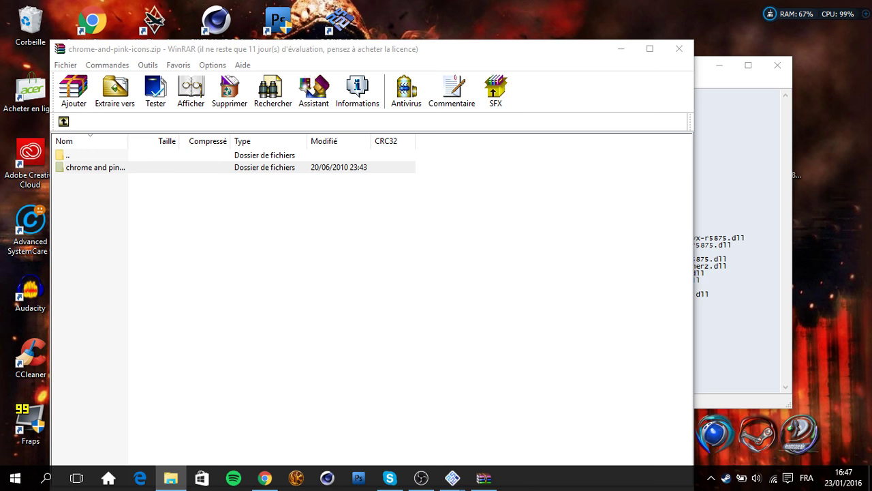
{"action": "left_click_drag", "start_coordinate": [219, 290], "coordinate": [233, 77]}
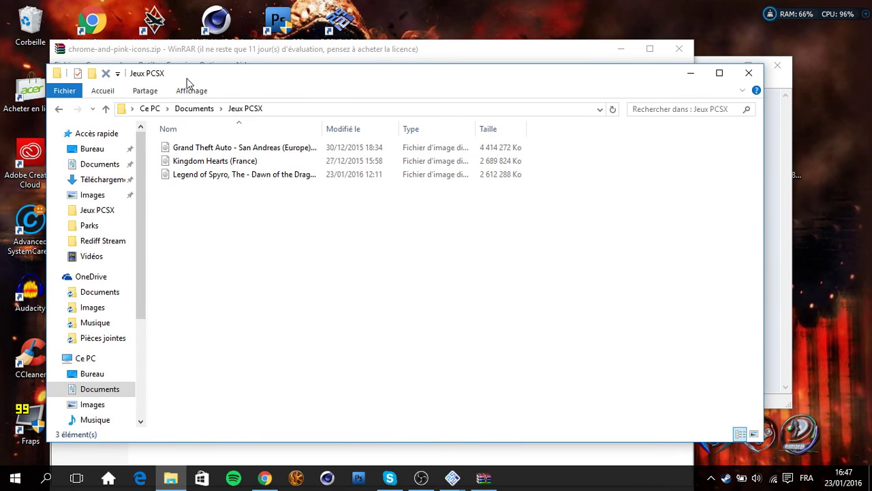
{"action": "key", "text": "alt+F4"}
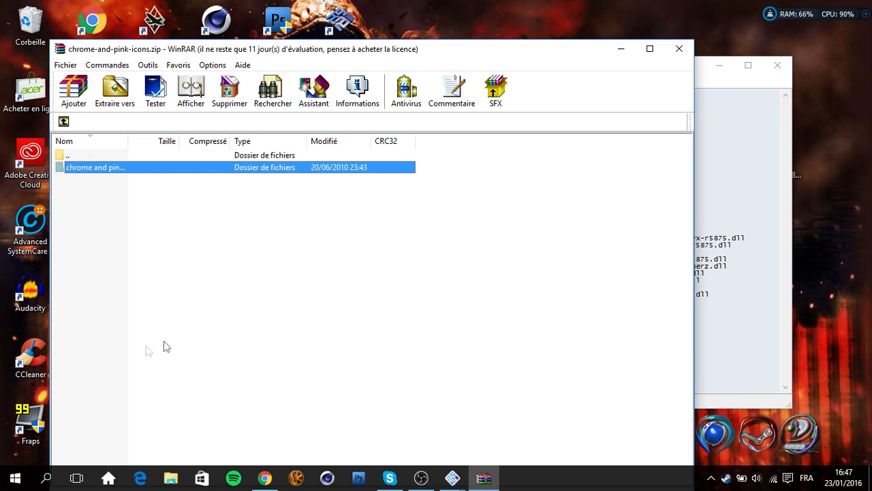
Step: Open the Jeux PCSX folder inside Documents in File Explorer to view the stored game ISOs
{"action": "left_click", "coordinate": [178, 477]}
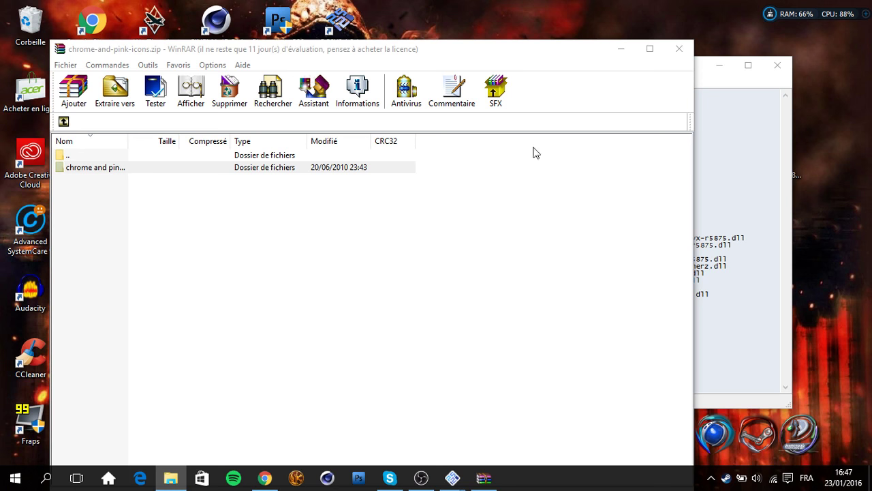
{"action": "left_click_drag", "start_coordinate": [683, 314], "coordinate": [149, 61]}
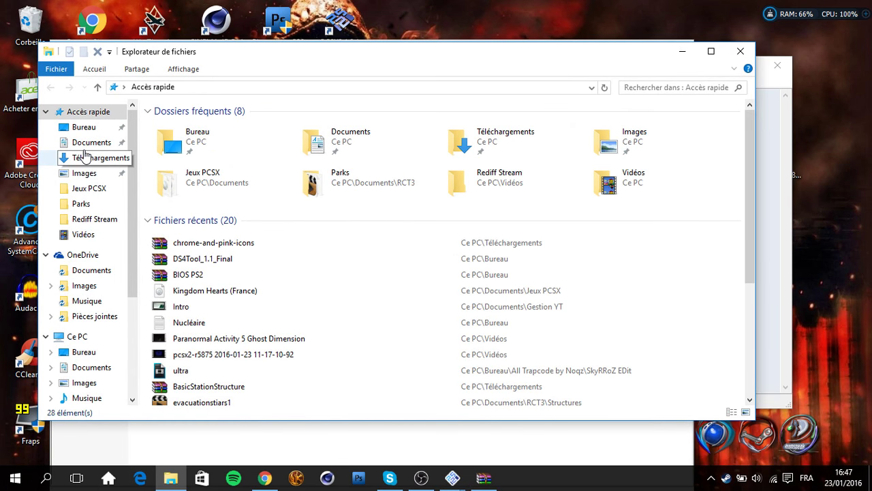
{"action": "left_click", "coordinate": [89, 142]}
{"action": "right_click", "coordinate": [640, 224]}
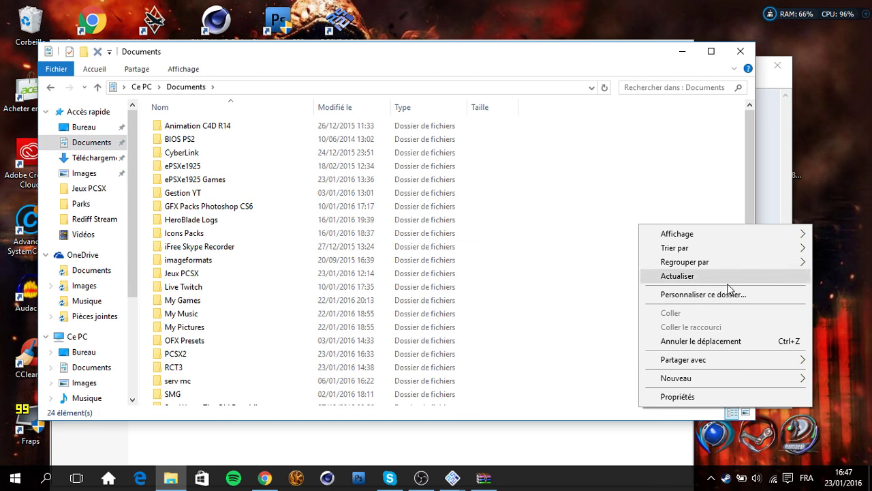
{"action": "left_click", "coordinate": [606, 229]}
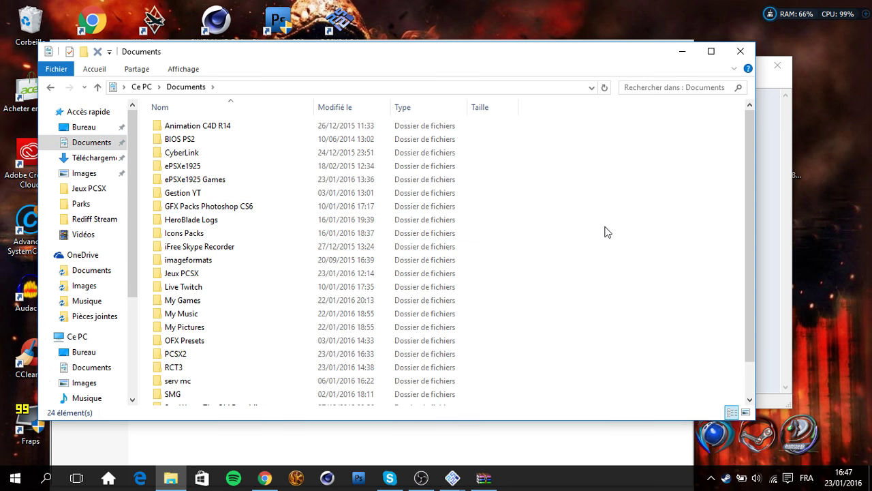
{"action": "double_click", "coordinate": [211, 275]}
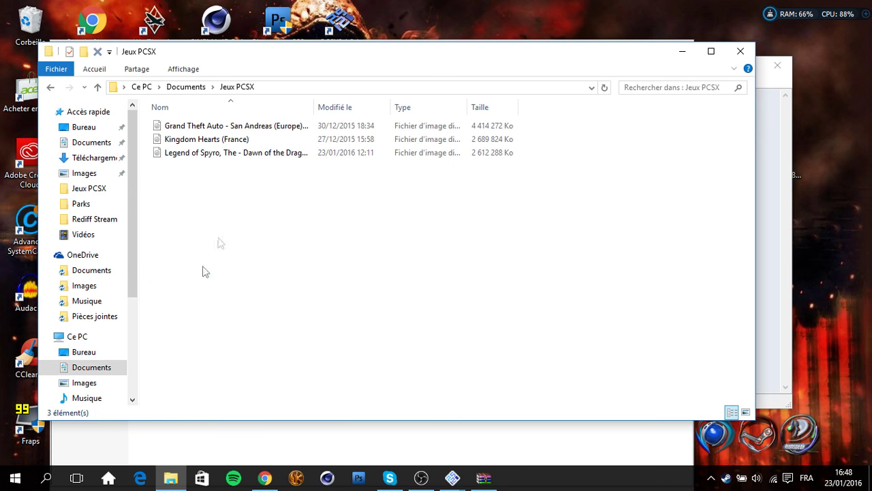
Step: Close the chrome-and-pink-icons.zip archive in WinRAR and the Jeux PCSX folder window, returning to PCSX2
{"action": "left_click", "coordinate": [350, 460]}
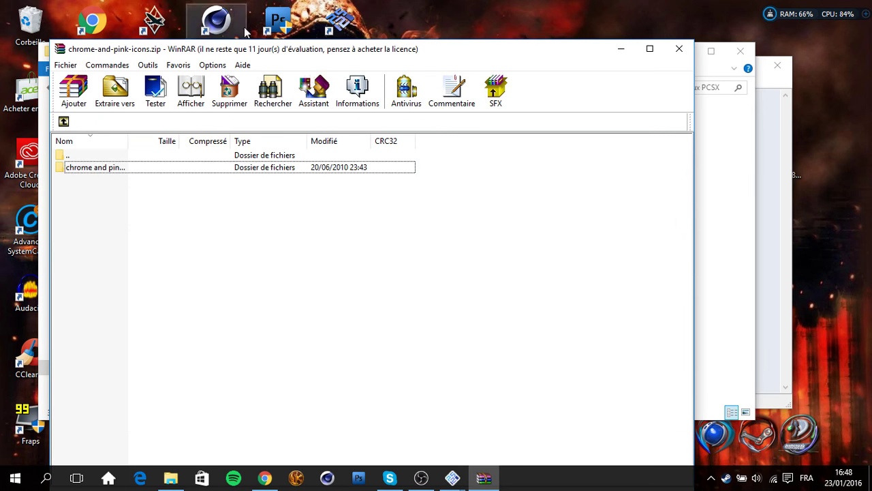
{"action": "left_click_drag", "start_coordinate": [266, 55], "coordinate": [551, 60]}
{"action": "left_click_drag", "start_coordinate": [392, 172], "coordinate": [440, 266]}
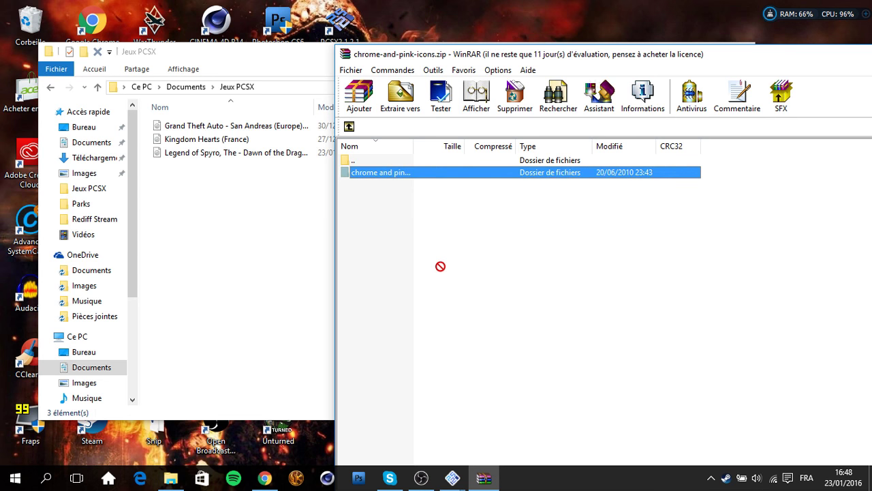
{"action": "double_click", "coordinate": [605, 58]}
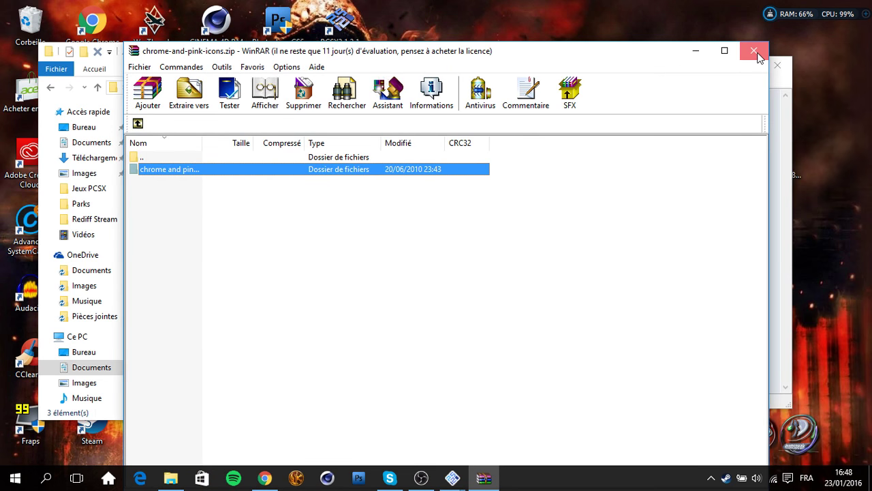
{"action": "left_click", "coordinate": [755, 53]}
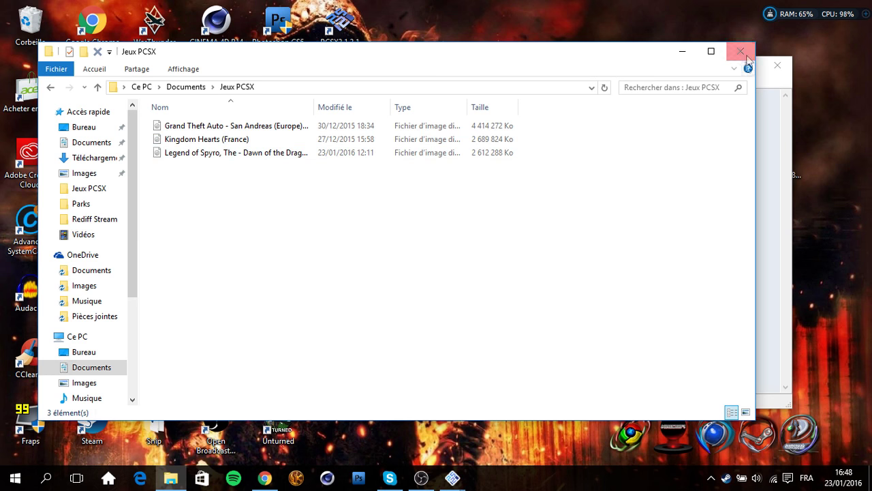
{"action": "left_click_drag", "start_coordinate": [225, 233], "coordinate": [228, 153]}
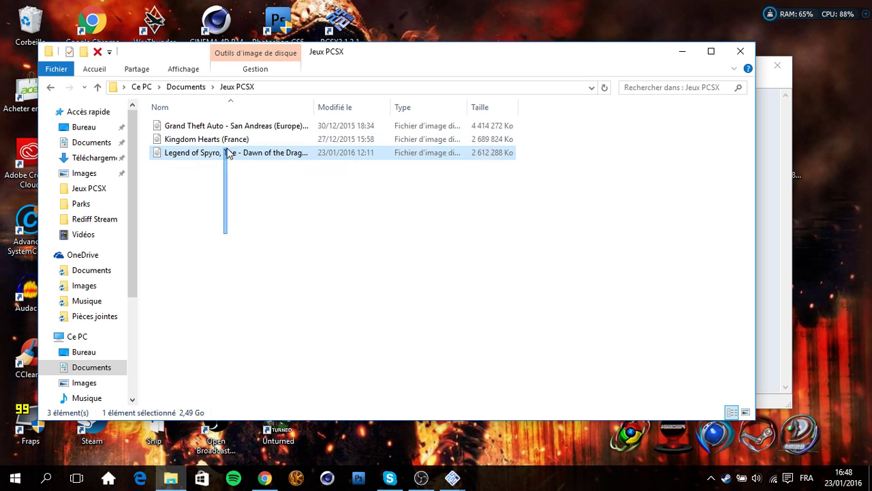
{"action": "left_click", "coordinate": [741, 51]}
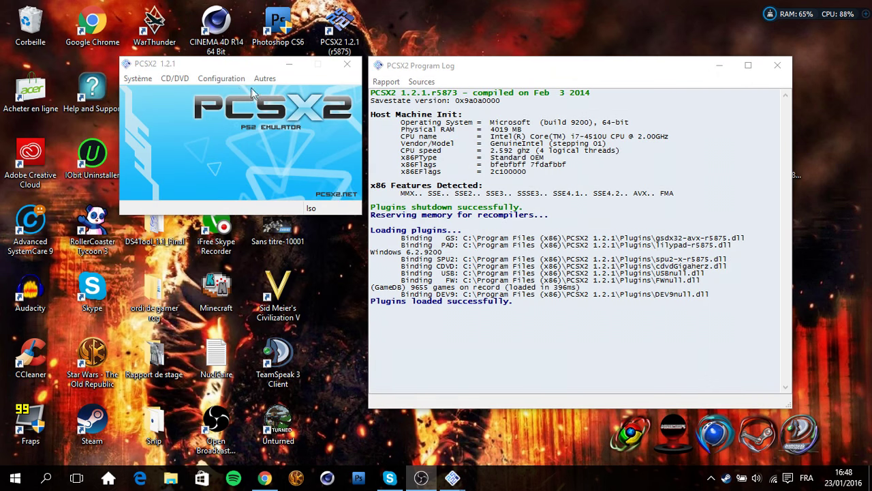
Step: Browse for a game ISO in PCSX2 and go to the Jeux PCSX folder
{"action": "left_click", "coordinate": [169, 78]}
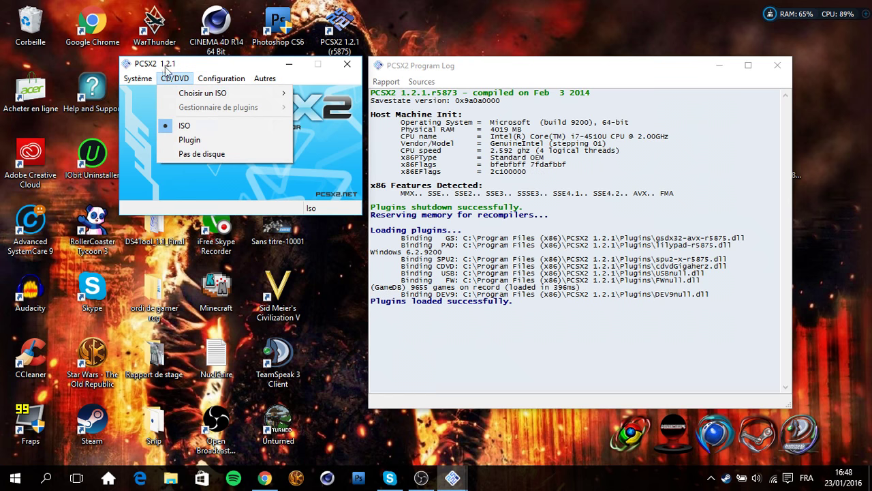
{"action": "left_click", "coordinate": [166, 66]}
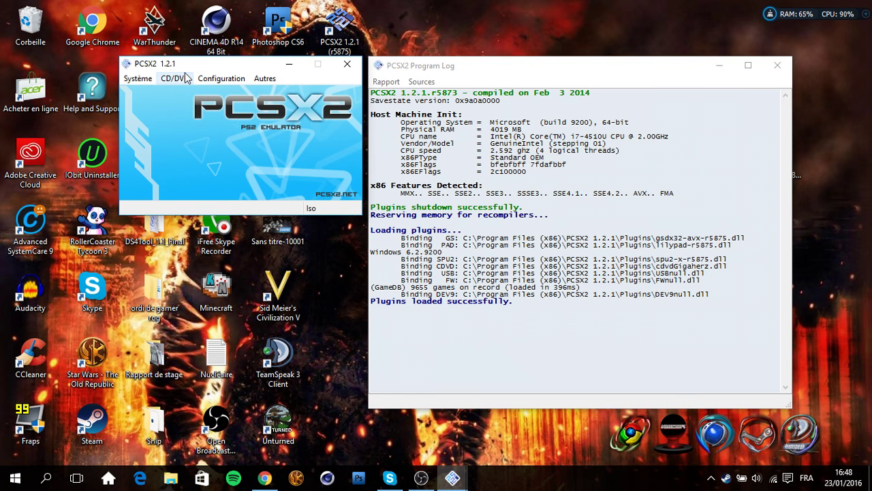
{"action": "left_click", "coordinate": [175, 78]}
{"action": "mouse_move", "coordinate": [196, 93]}
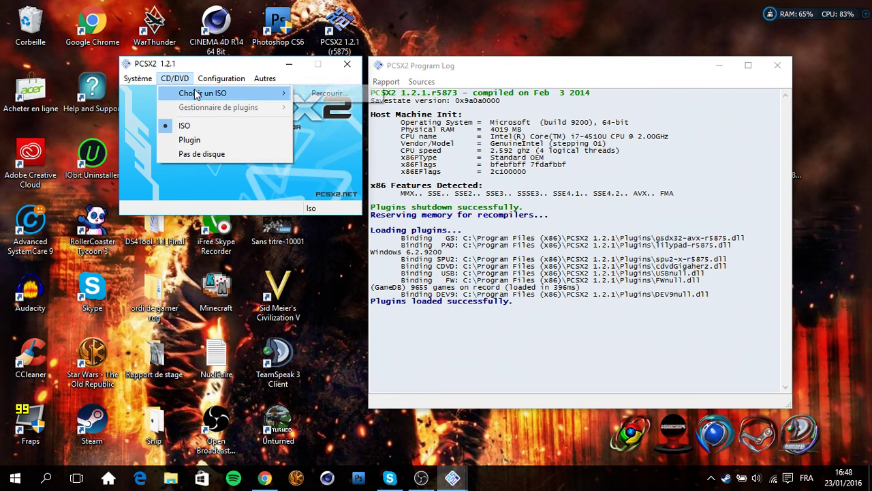
{"action": "left_click", "coordinate": [332, 96]}
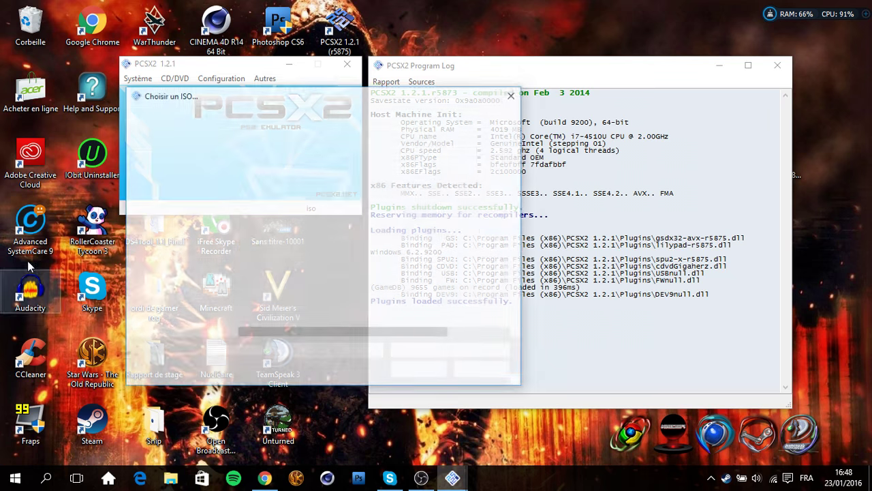
{"action": "scroll", "coordinate": [203, 222], "scroll_direction": "down", "scroll_amount": 1}
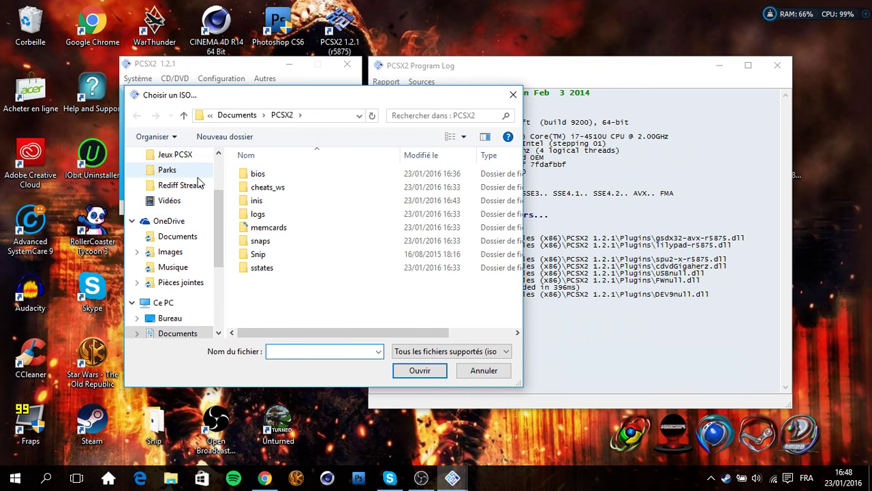
{"action": "scroll", "coordinate": [196, 175], "scroll_direction": "up", "scroll_amount": 1}
{"action": "left_click", "coordinate": [182, 204]}
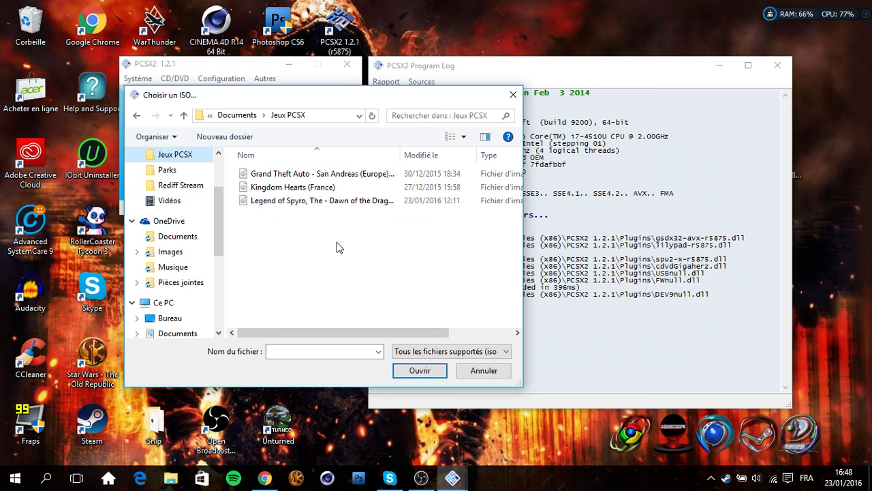
Step: Load Kingdom Hearts (France) as the emulator's ISO image
{"action": "left_click", "coordinate": [308, 187]}
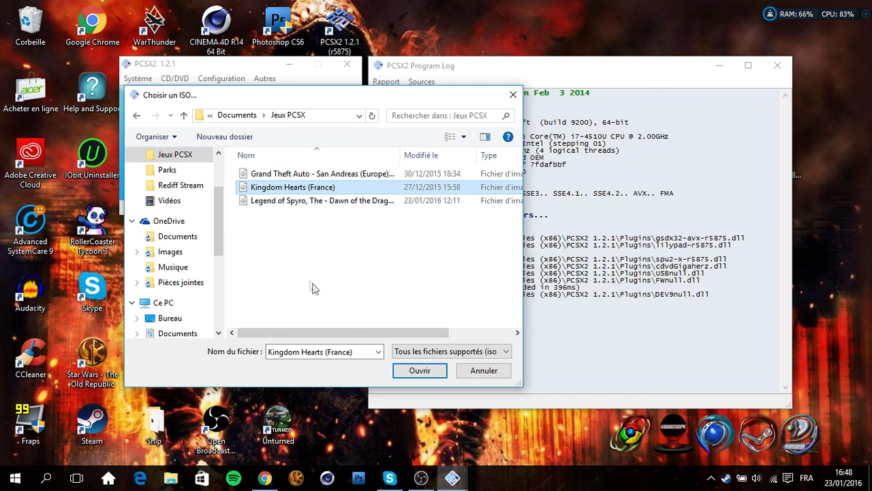
{"action": "left_click", "coordinate": [318, 202]}
{"action": "left_click", "coordinate": [341, 187]}
{"action": "left_click", "coordinate": [313, 174]}
{"action": "left_click", "coordinate": [292, 187]}
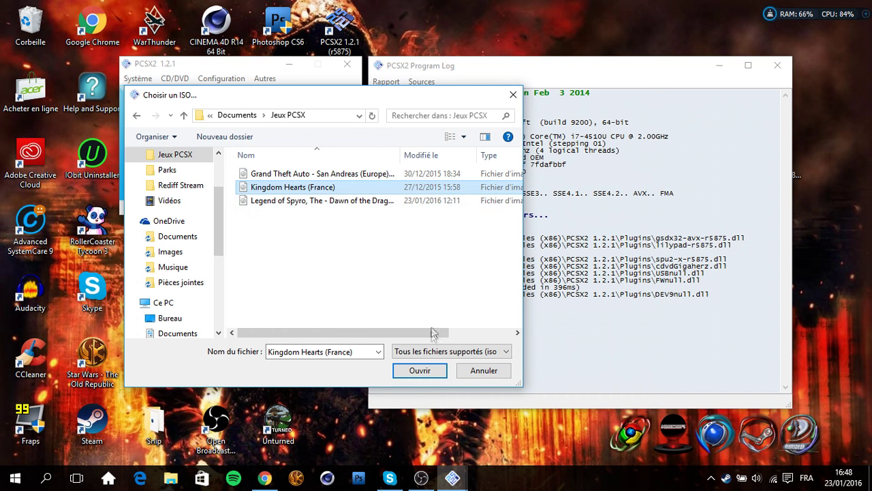
{"action": "left_click", "coordinate": [426, 371]}
Step: Boot the loaded ISO with the full CDVD start (complet) and maximize the game window
{"action": "left_click", "coordinate": [179, 79]}
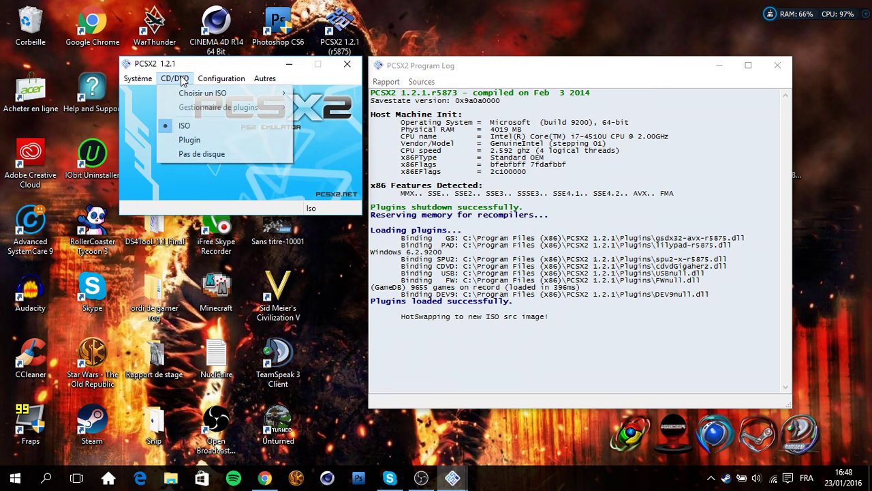
{"action": "mouse_move", "coordinate": [143, 82]}
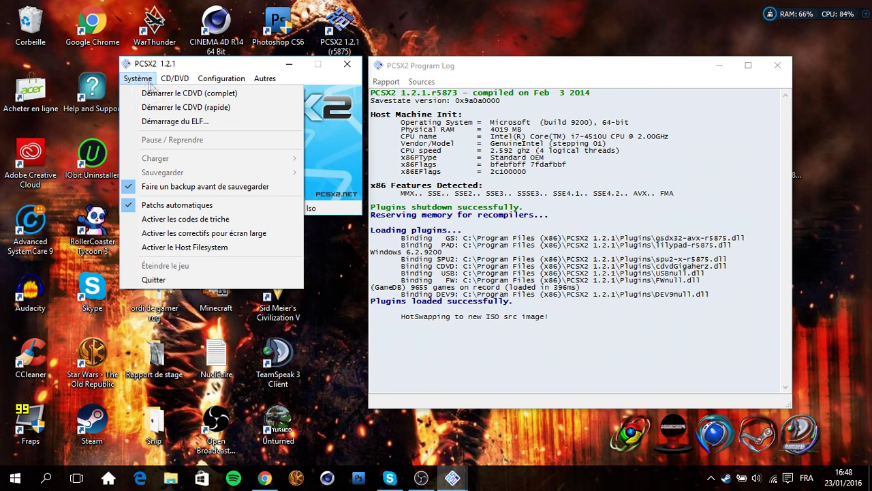
{"action": "left_click", "coordinate": [164, 93]}
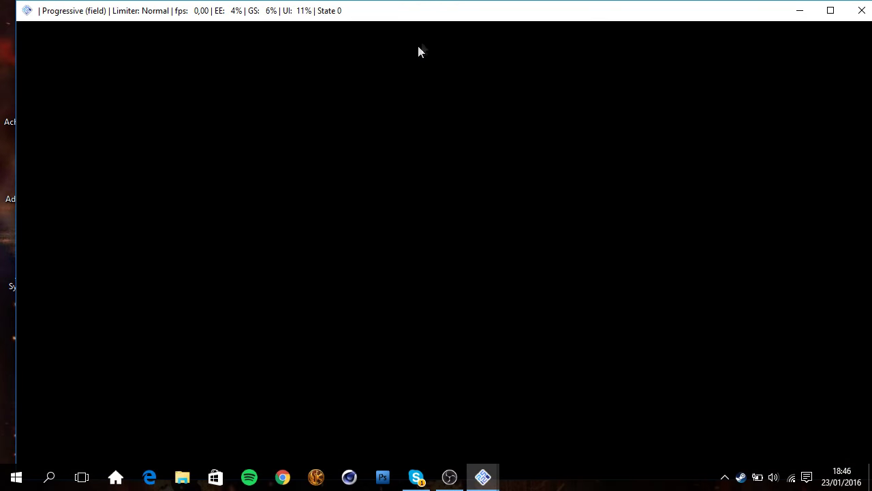
{"action": "double_click", "coordinate": [444, 20]}
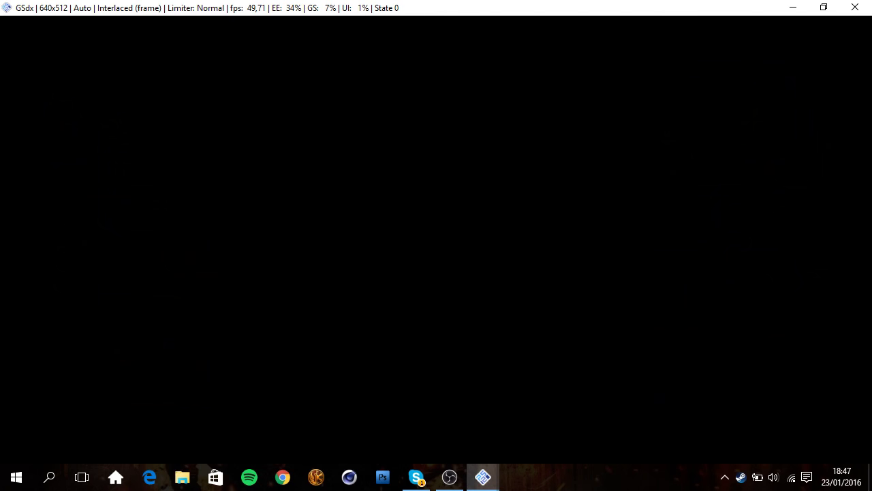
{"action": "key", "text": "F5"}
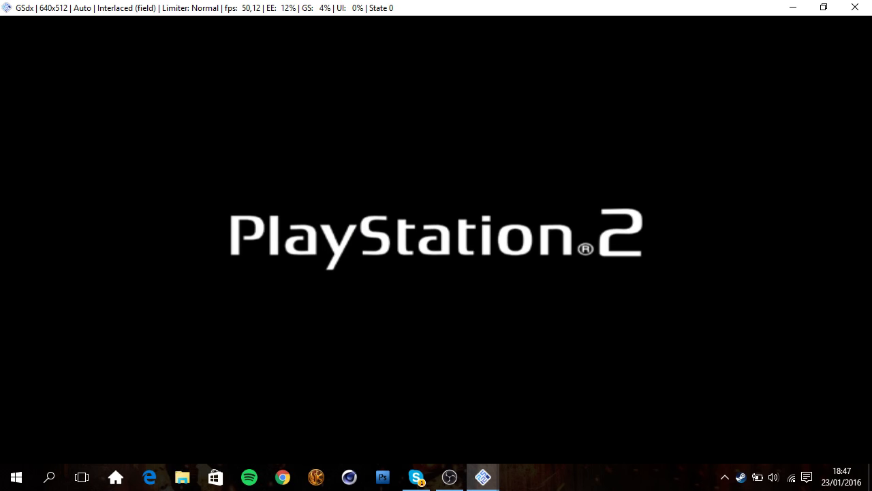
{"action": "key", "text": "F5"}
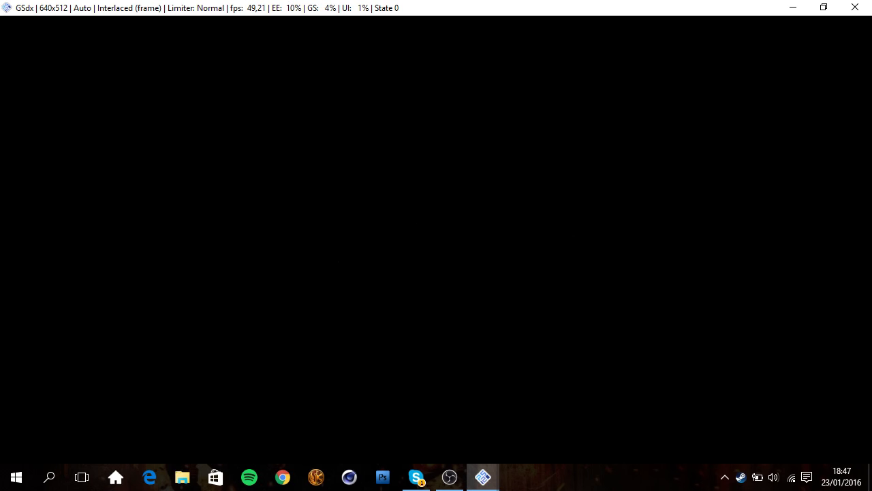